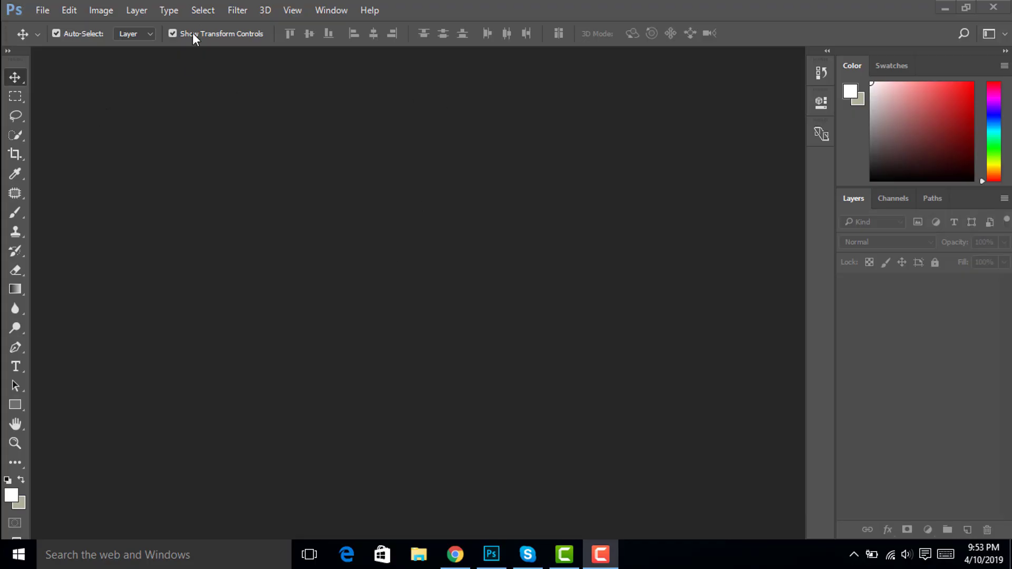
Open natural-beautiful-photo (1).png from the Desktop through File > Open
{"action": "left_click", "coordinate": [69, 10]}
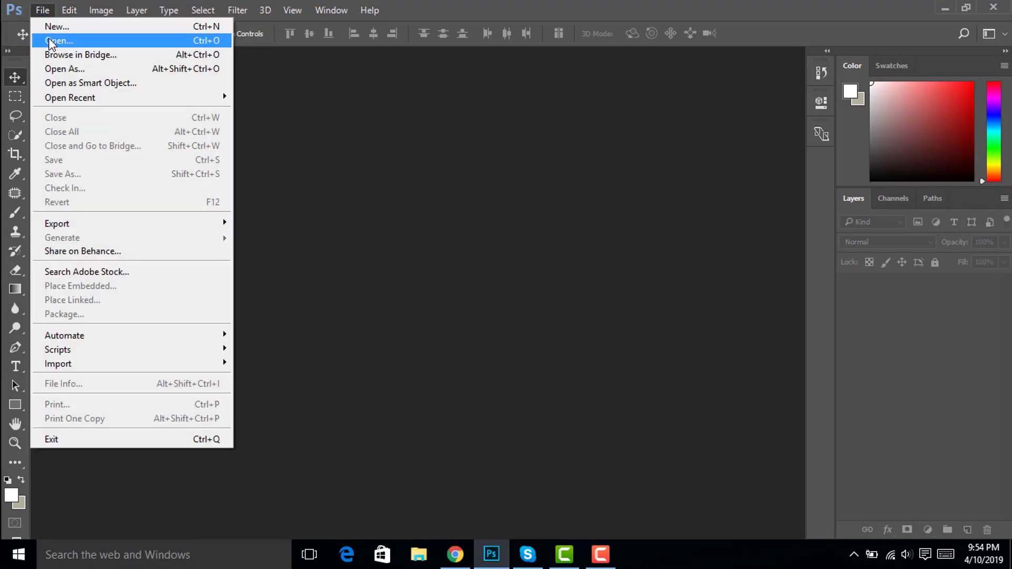
{"action": "left_click", "coordinate": [50, 40]}
{"action": "left_click", "coordinate": [341, 124]}
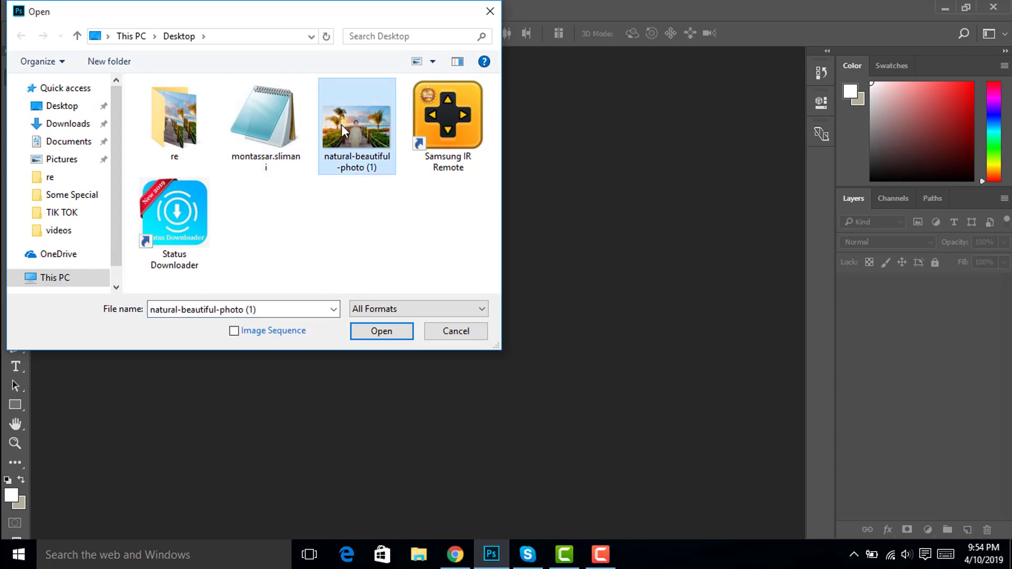
{"action": "double_click", "coordinate": [342, 125]}
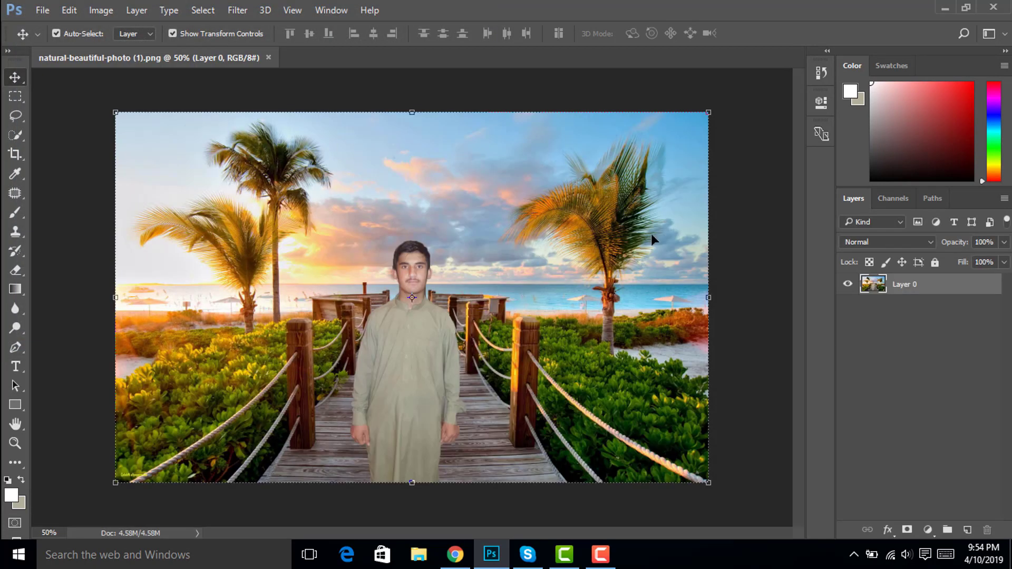
Try a Quick Selection stroke from the palm down to the post, dismissing the no-layer error
{"action": "left_click", "coordinate": [884, 360]}
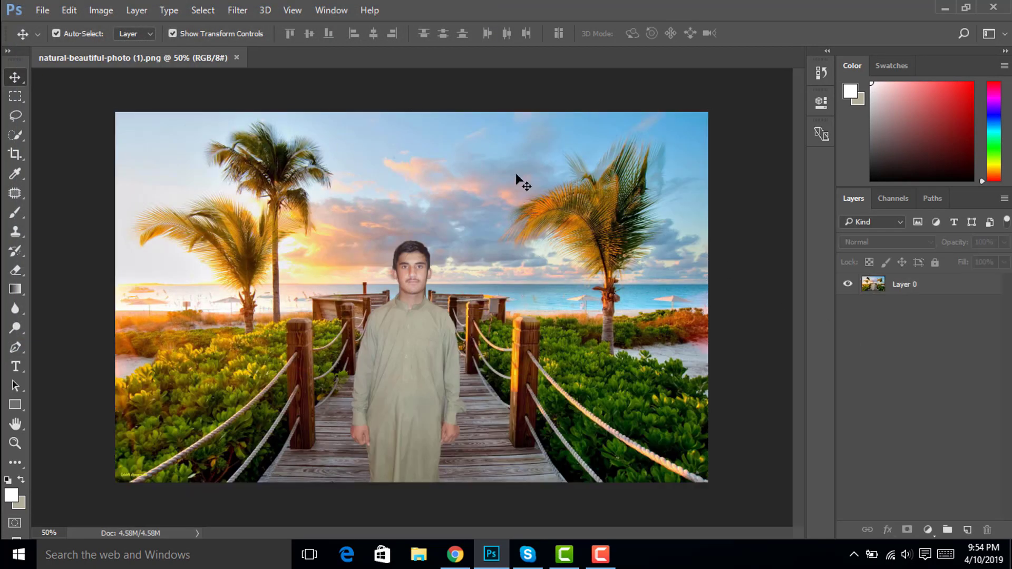
{"action": "left_click", "coordinate": [12, 137]}
{"action": "left_click", "coordinate": [279, 209]}
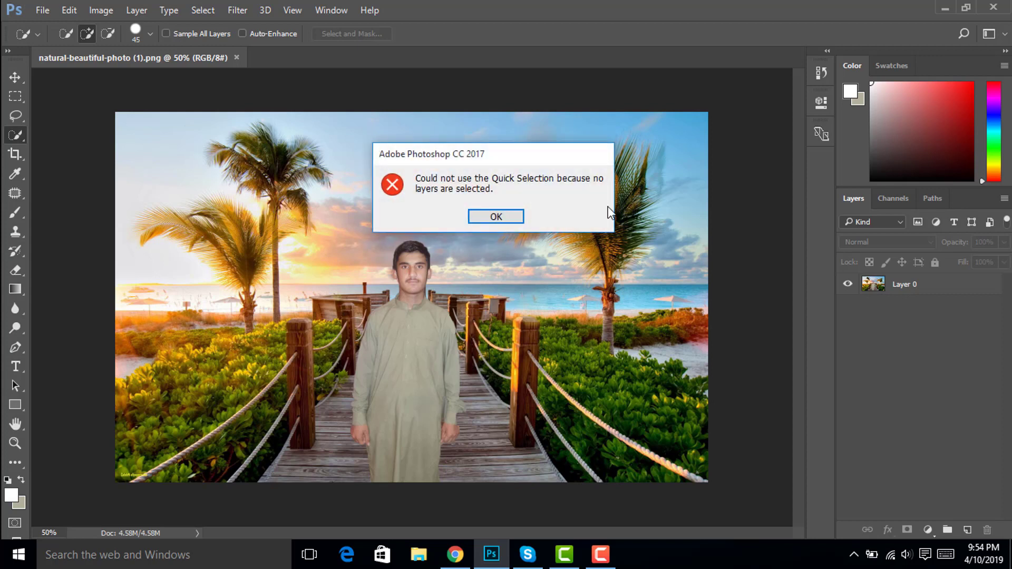
{"action": "left_click", "coordinate": [514, 221]}
{"action": "left_click_drag", "start_coordinate": [301, 214], "coordinate": [304, 320]}
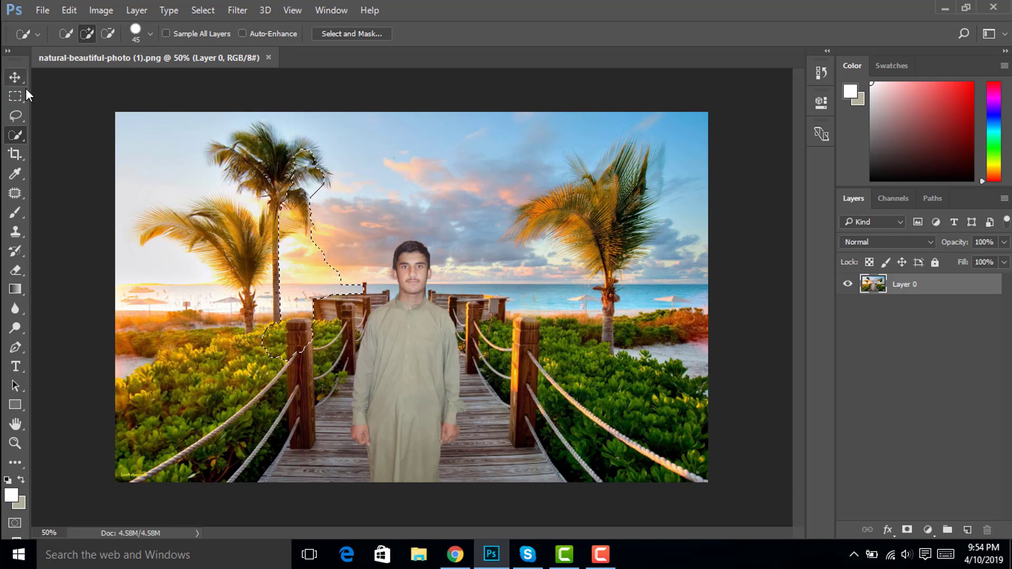
Marquee-select the whole image and set Quick Selection to Subtract from Selection
{"action": "left_click", "coordinate": [14, 98]}
{"action": "left_click_drag", "start_coordinate": [81, 96], "coordinate": [772, 510]}
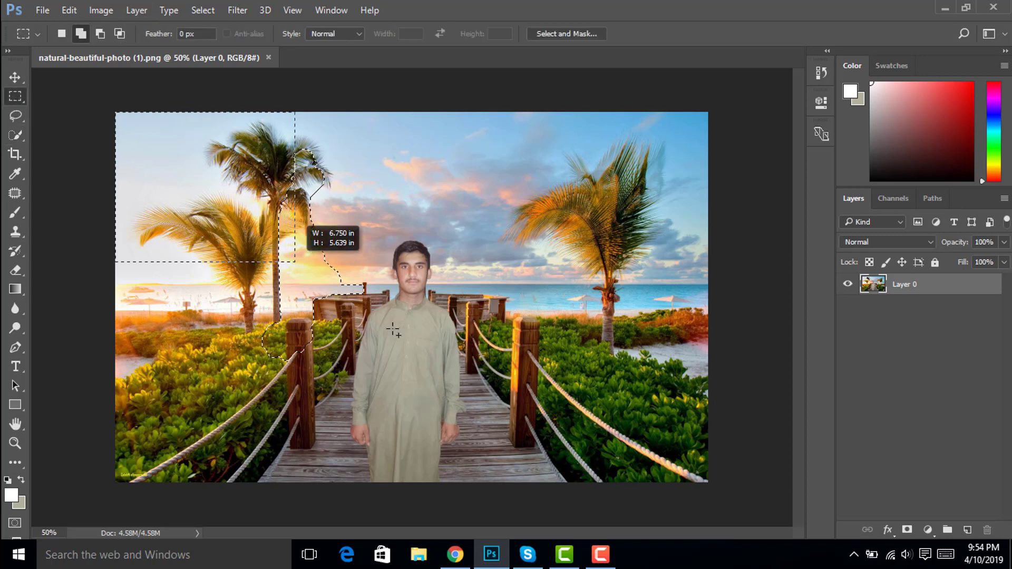
{"action": "left_click", "coordinate": [17, 135]}
{"action": "left_click", "coordinate": [111, 32]}
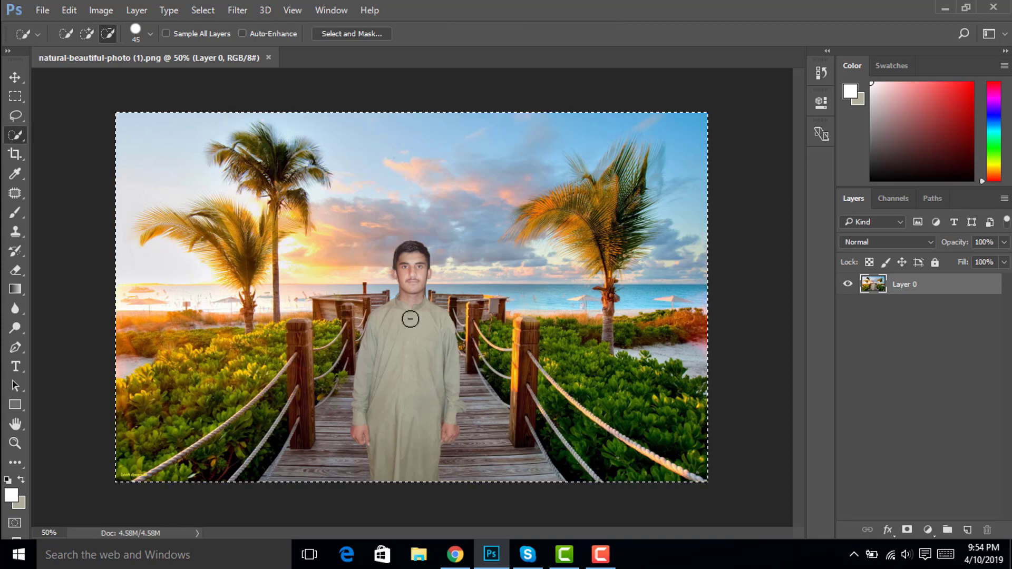
Zoom in on the man to 100%
{"action": "left_click", "coordinate": [15, 443]}
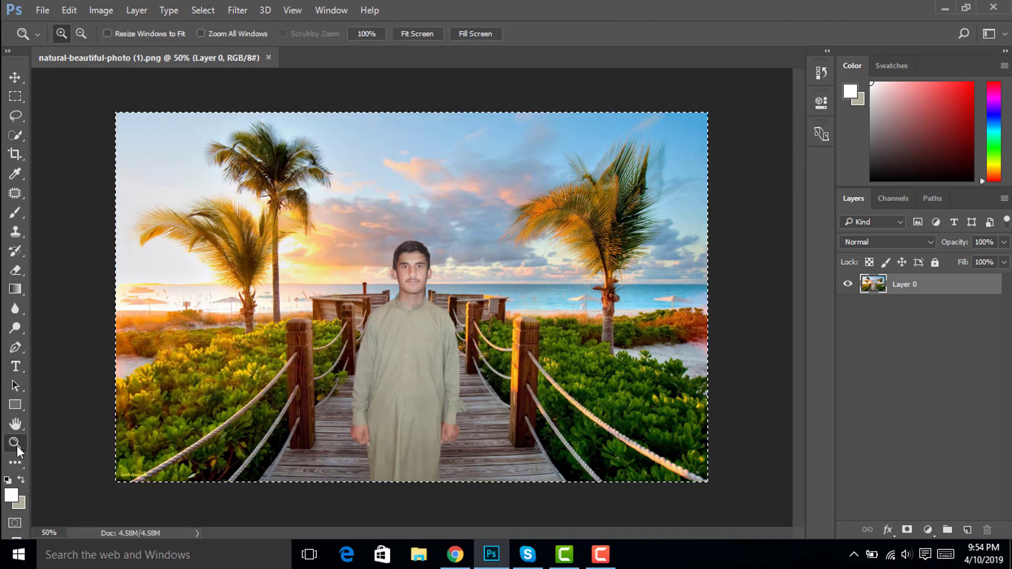
{"action": "left_click", "coordinate": [380, 334]}
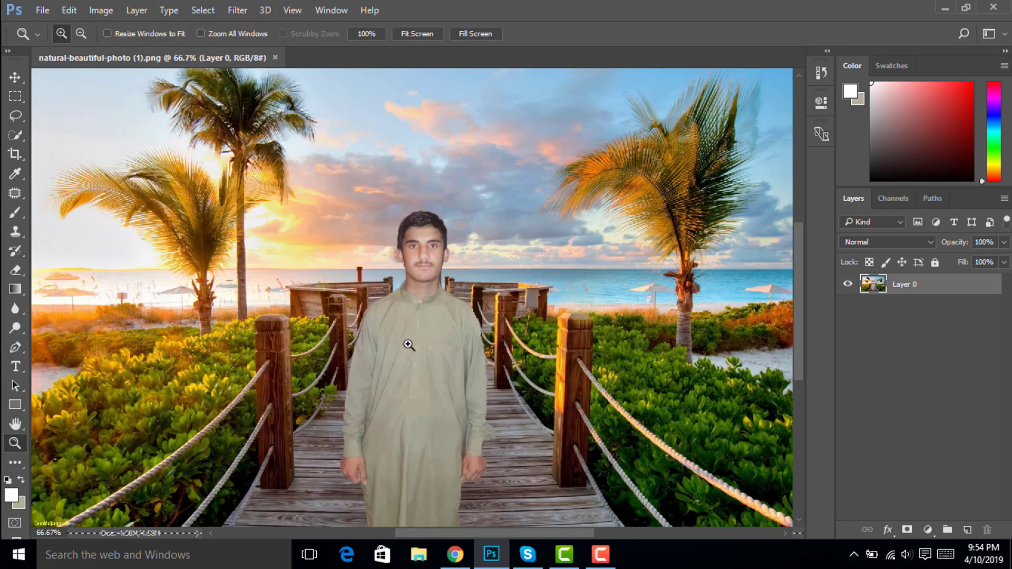
{"action": "left_click", "coordinate": [408, 345]}
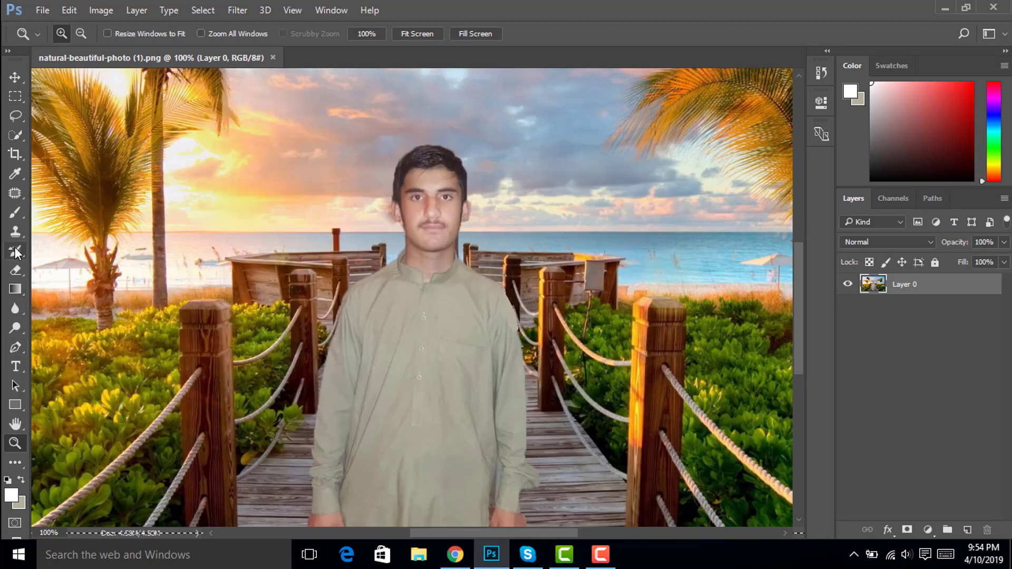
Subtract the man's head and body from the selection, scrolling down to reach his legs
{"action": "left_click", "coordinate": [15, 135]}
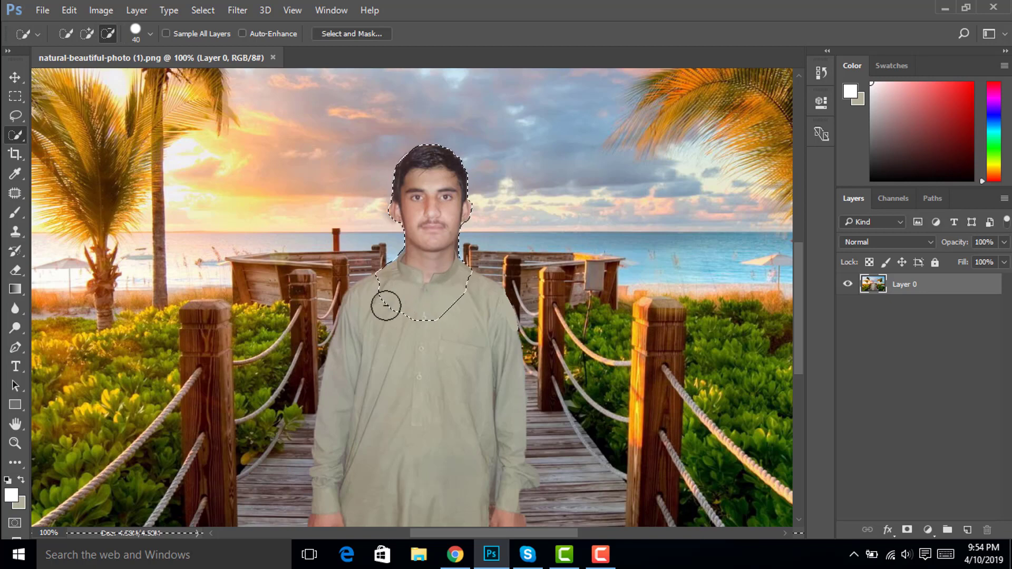
{"action": "mouse_move", "coordinate": [424, 305]}
{"action": "left_mouse_down"}
{"action": "mouse_move", "coordinate": [383, 317]}
{"action": "mouse_move", "coordinate": [469, 327]}
{"action": "left_mouse_up"}
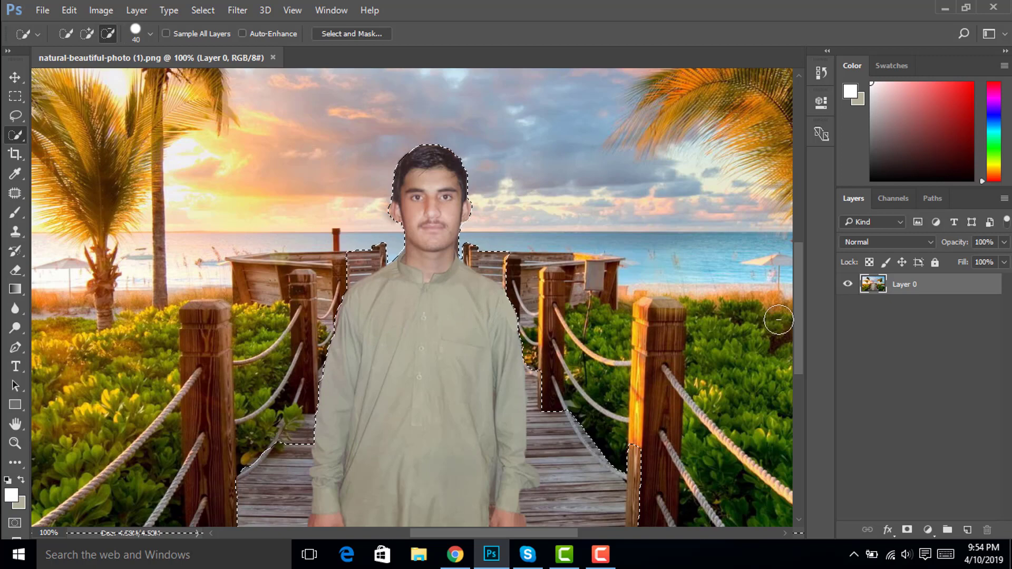
{"action": "left_click_drag", "start_coordinate": [799, 323], "coordinate": [785, 346]}
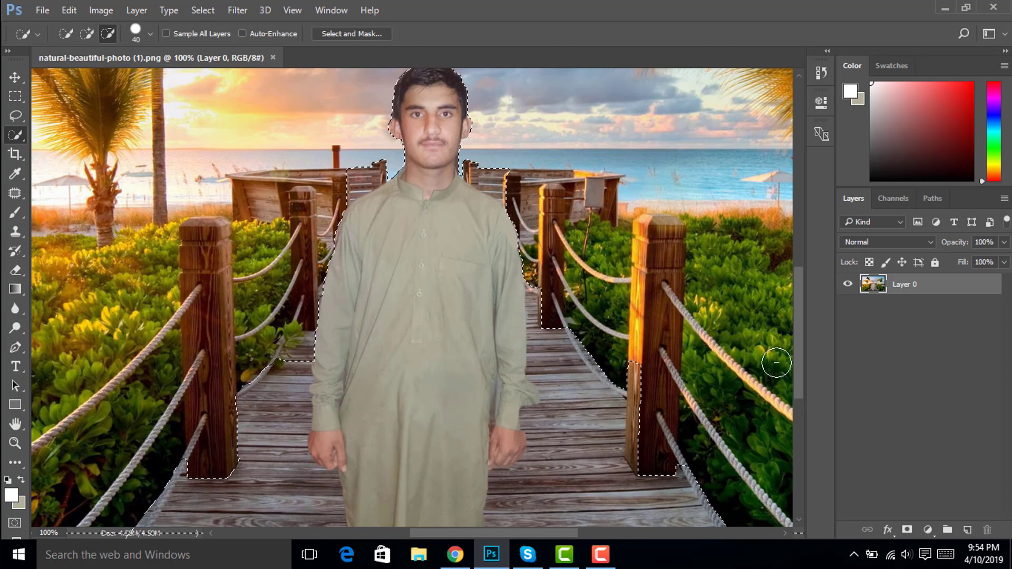
{"action": "left_click_drag", "start_coordinate": [798, 362], "coordinate": [795, 377]}
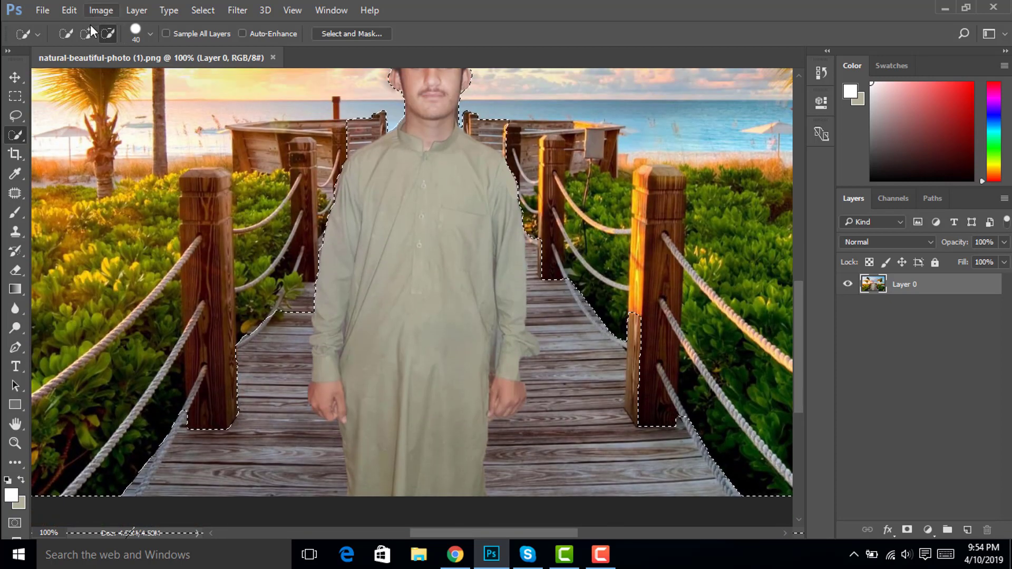
In Add mode, restore the boardwalk and post areas beside the man, undoing one stray stroke
{"action": "left_click", "coordinate": [87, 34]}
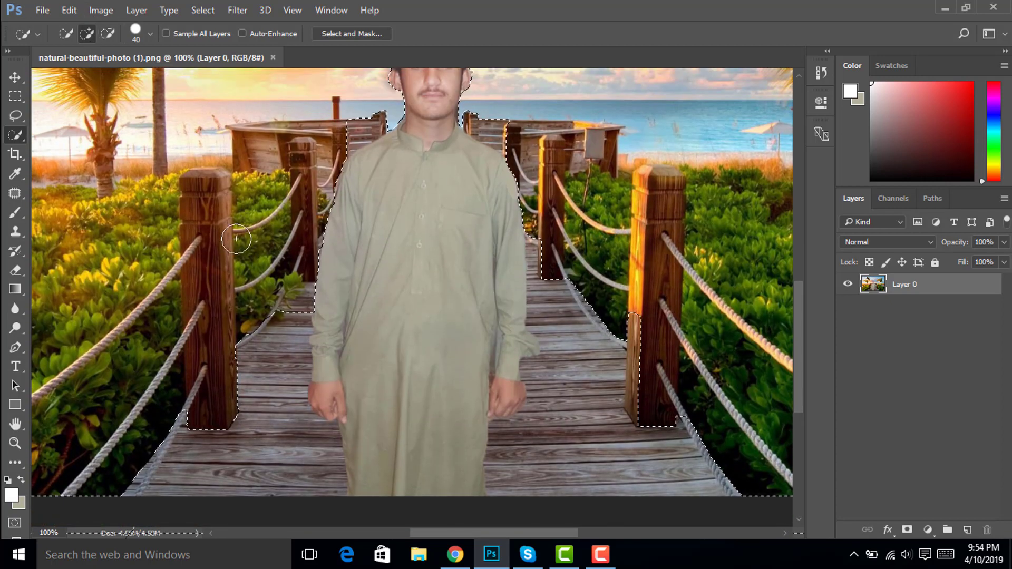
{"action": "left_click_drag", "start_coordinate": [296, 300], "coordinate": [299, 462]}
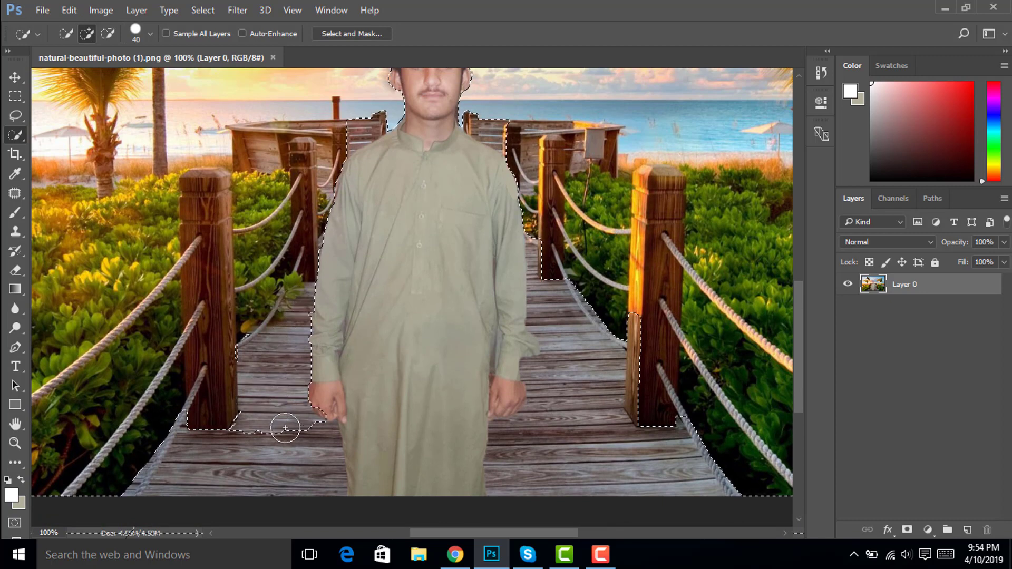
{"action": "key", "text": "ctrl+z"}
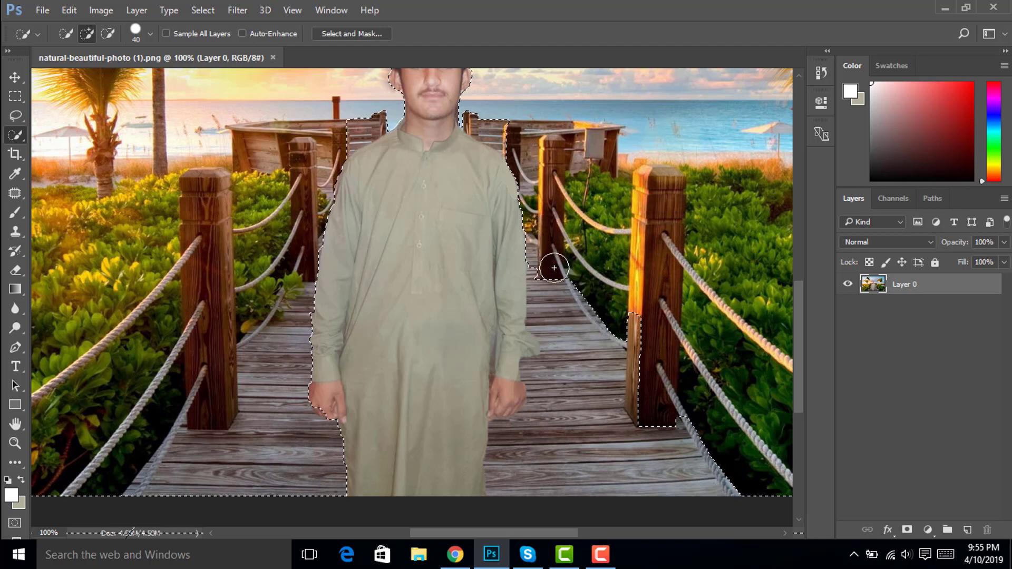
{"action": "left_click_drag", "start_coordinate": [551, 247], "coordinate": [561, 292]}
{"action": "left_click_drag", "start_coordinate": [573, 354], "coordinate": [563, 478]}
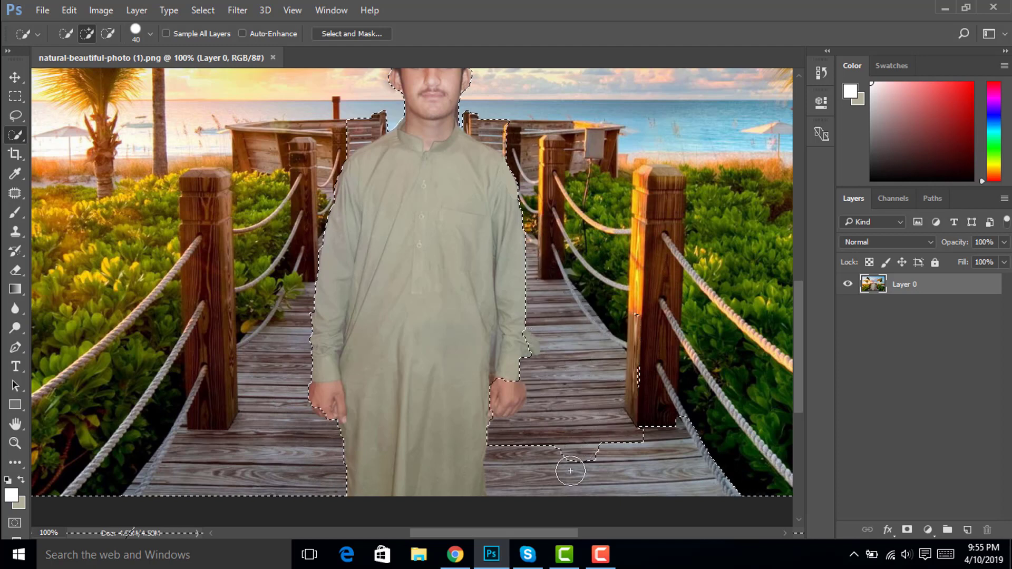
{"action": "left_click_drag", "start_coordinate": [649, 453], "coordinate": [636, 360]}
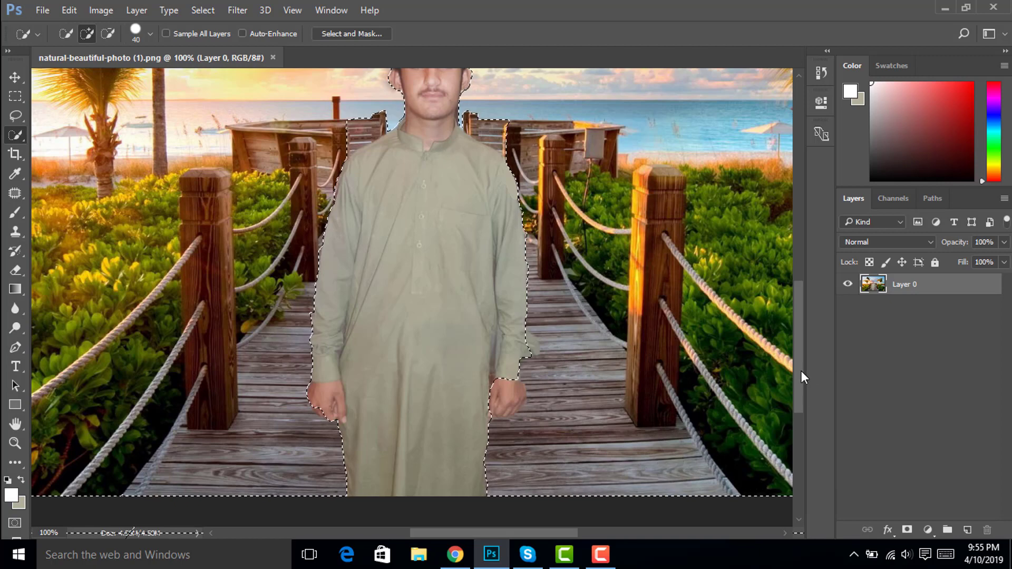
Tighten the selection edge at the man's shoulder and neck near the railing
{"action": "left_click_drag", "start_coordinate": [798, 369], "coordinate": [792, 331]}
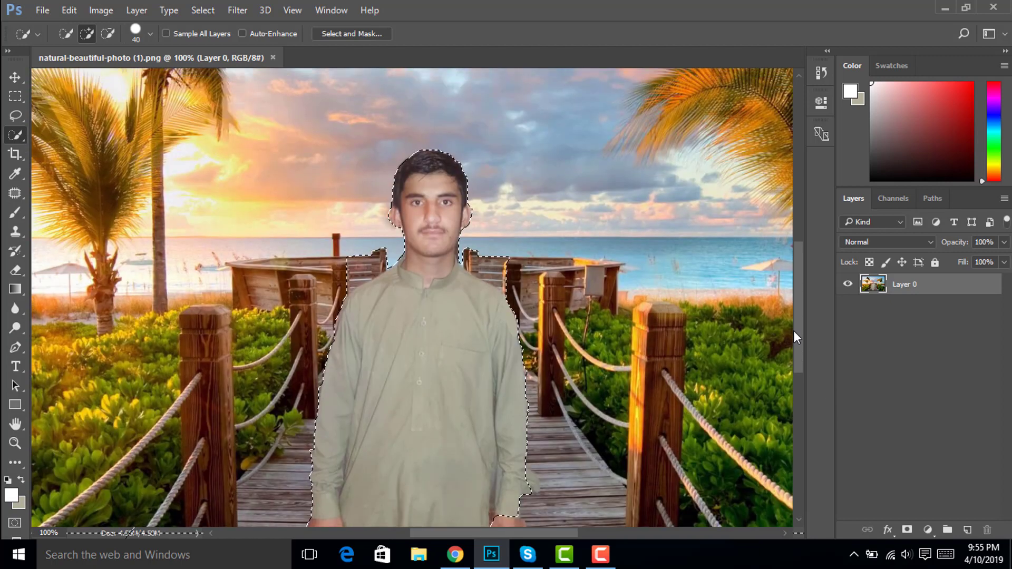
{"action": "left_click_drag", "start_coordinate": [492, 245], "coordinate": [494, 257]}
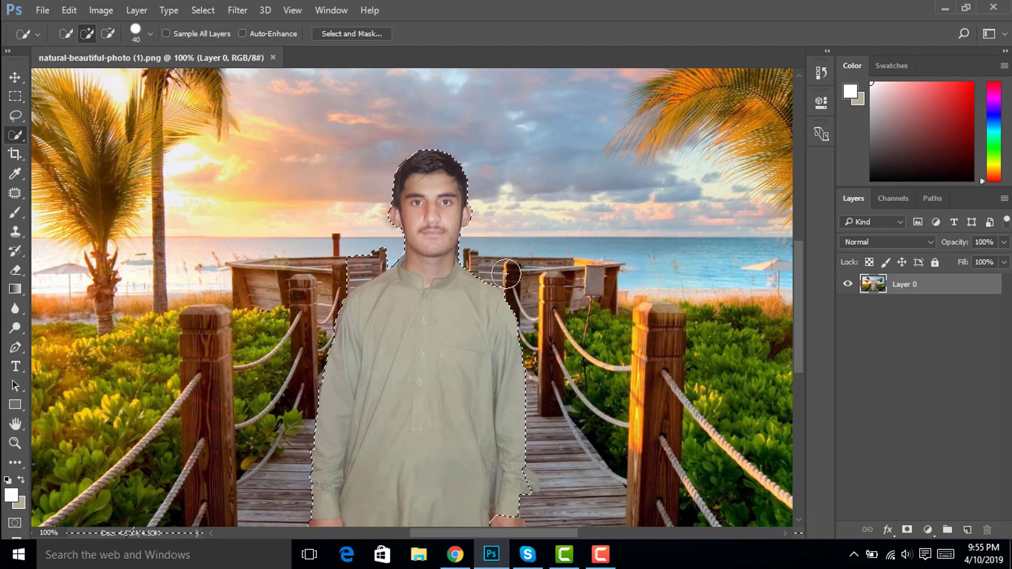
{"action": "mouse_move", "coordinate": [514, 278]}
{"action": "left_mouse_down"}
{"action": "mouse_move", "coordinate": [379, 232]}
{"action": "mouse_move", "coordinate": [365, 252]}
{"action": "left_mouse_up"}
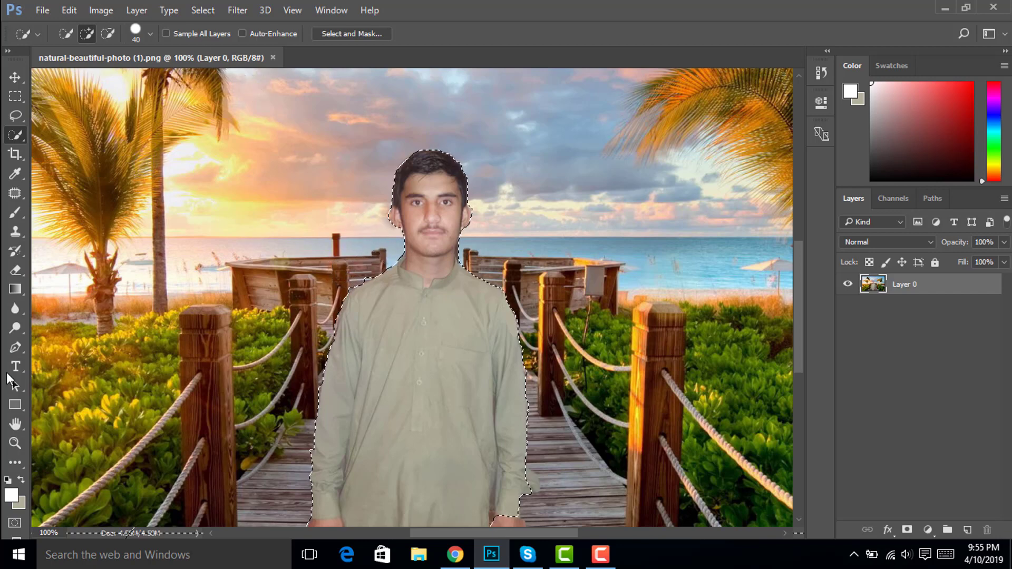
{"action": "left_click", "coordinate": [15, 443]}
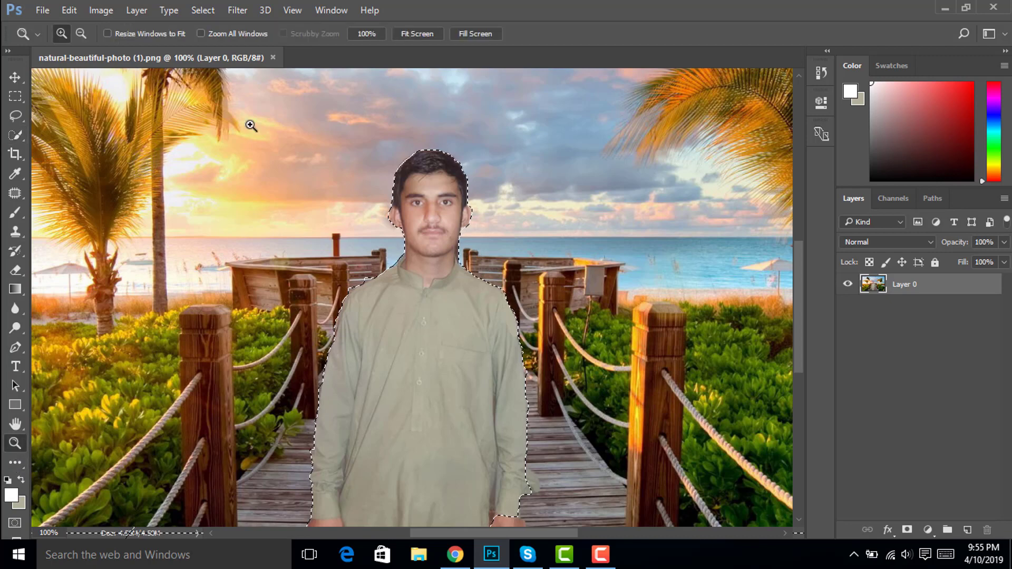
Fit the whole photo on screen and set Quick Selection back to Subtract
{"action": "left_click", "coordinate": [416, 35]}
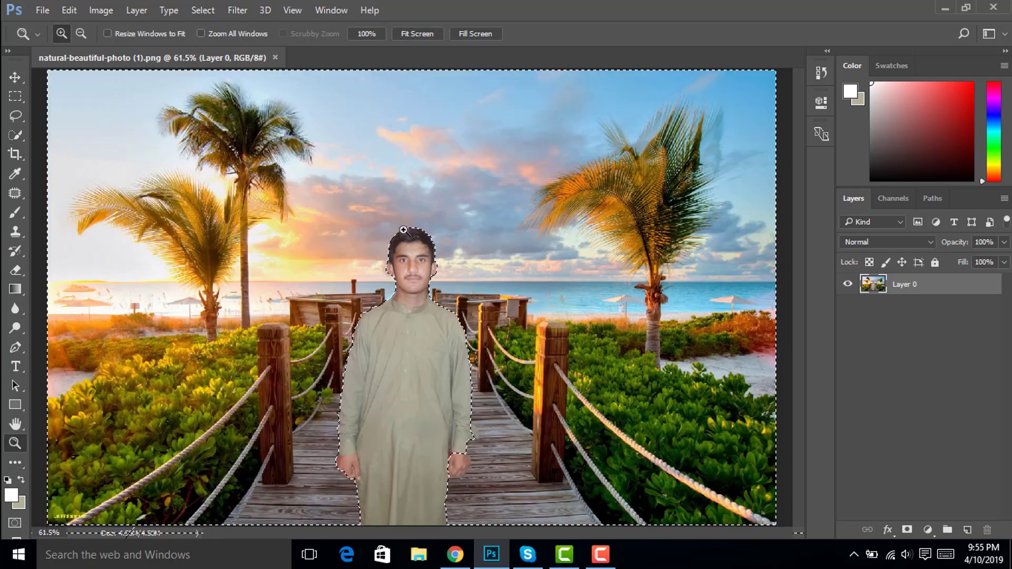
{"action": "left_click", "coordinate": [15, 135]}
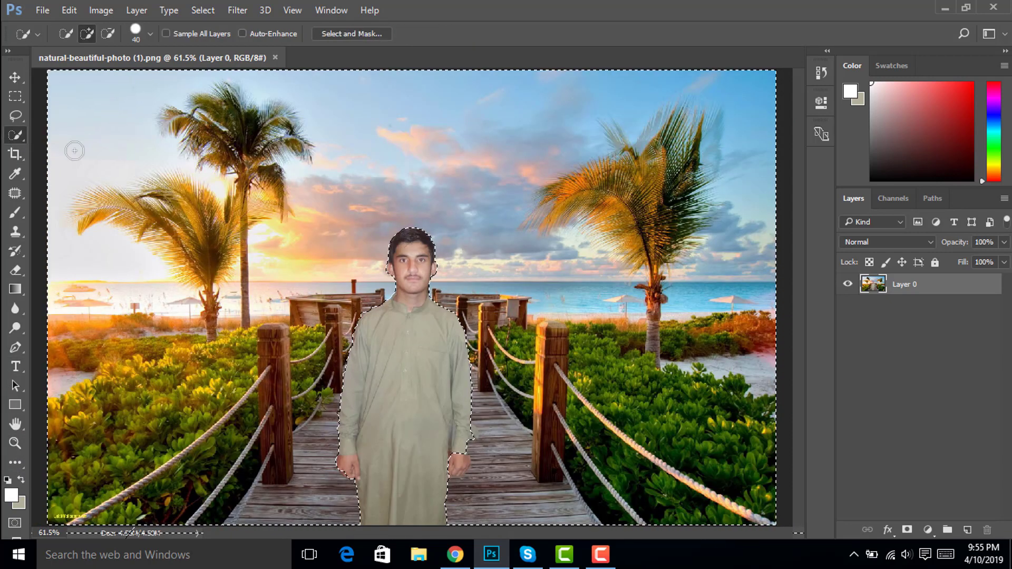
{"action": "left_click", "coordinate": [108, 33]}
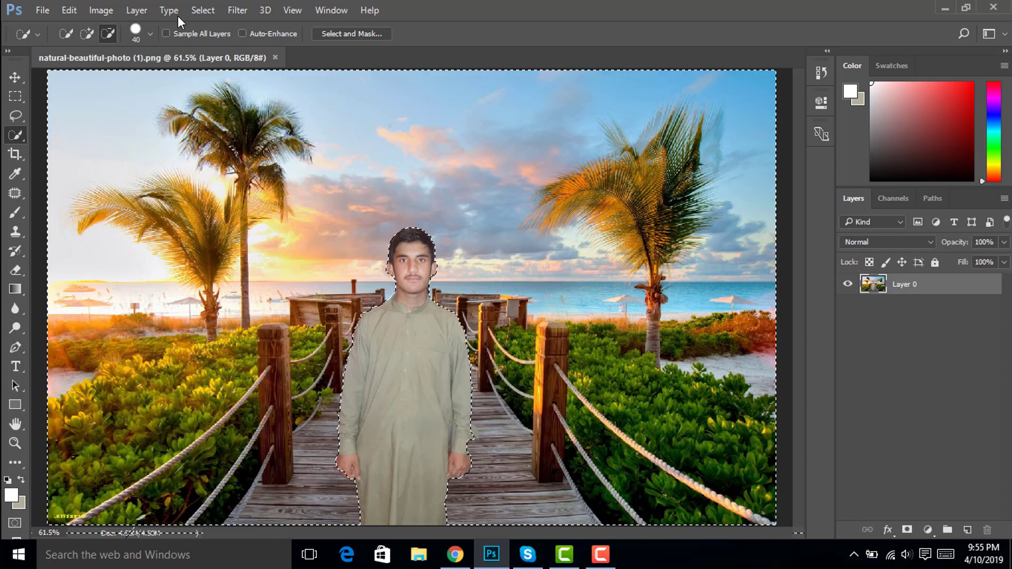
Apply a Gaussian Blur with a radius of about 6.2 pixels to the selected background
{"action": "left_click", "coordinate": [226, 7]}
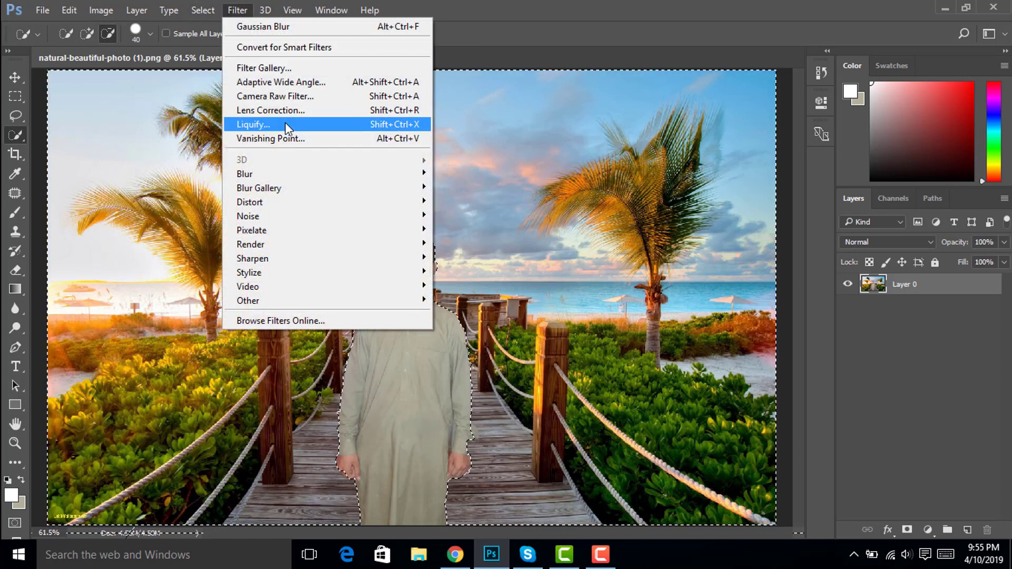
{"action": "mouse_move", "coordinate": [261, 173]}
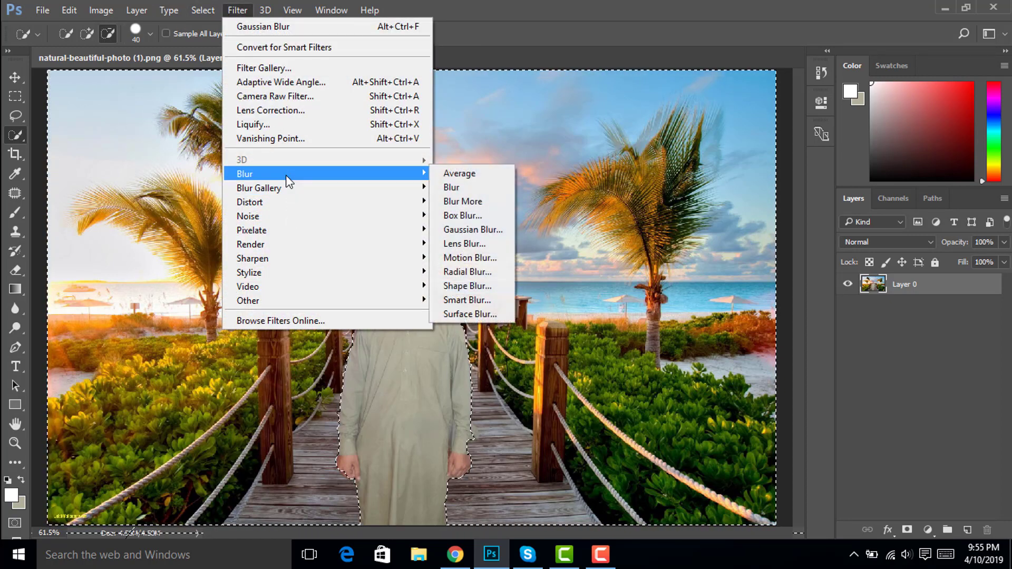
{"action": "left_click", "coordinate": [472, 229]}
{"action": "left_click_drag", "start_coordinate": [744, 111], "coordinate": [862, 177]}
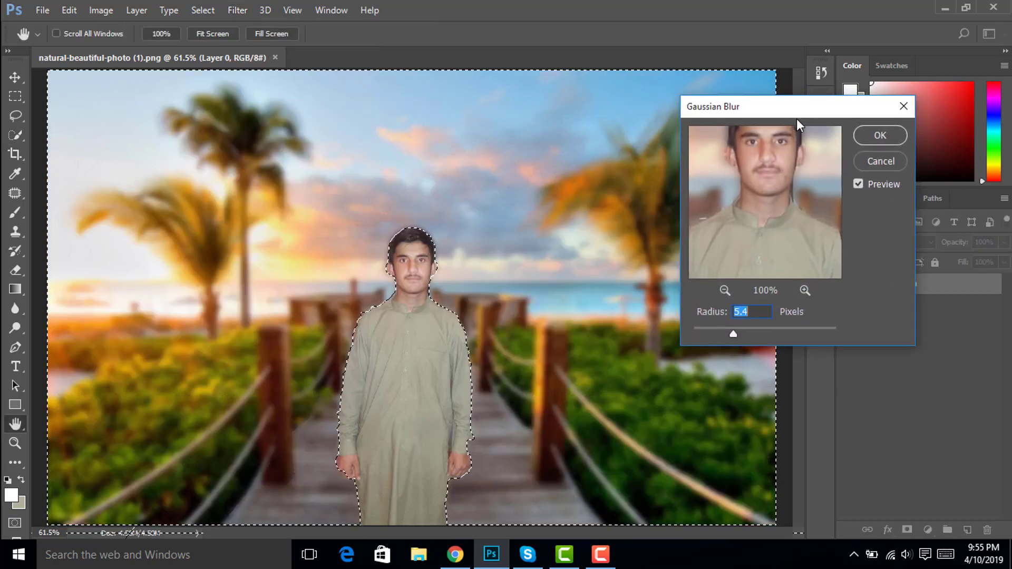
{"action": "left_click", "coordinate": [793, 350]}
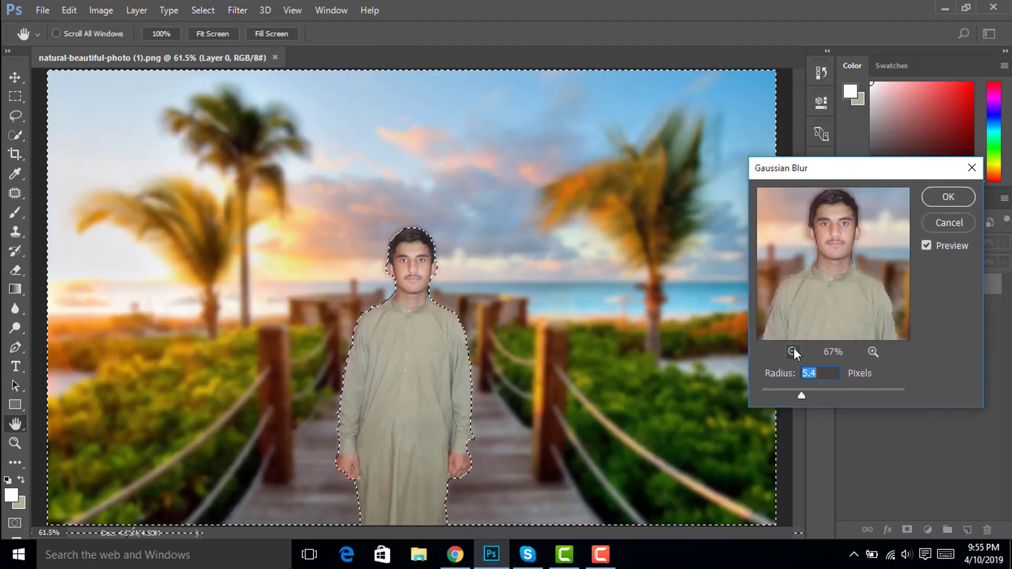
{"action": "left_click", "coordinate": [793, 350]}
{"action": "left_click_drag", "start_coordinate": [800, 395], "coordinate": [739, 391]}
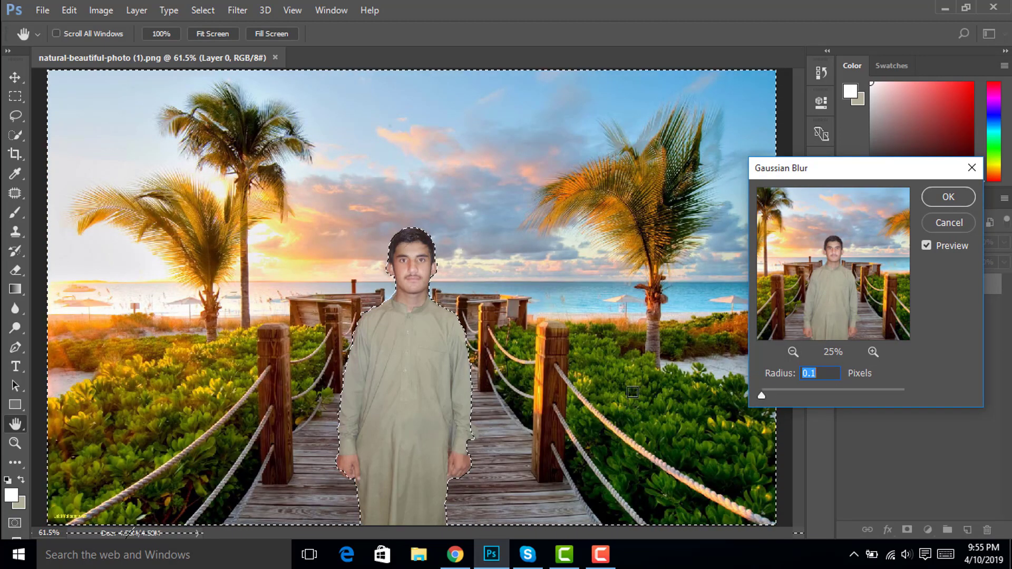
{"action": "mouse_move", "coordinate": [772, 395]}
{"action": "left_mouse_down"}
{"action": "mouse_move", "coordinate": [909, 391]}
{"action": "mouse_move", "coordinate": [899, 392]}
{"action": "left_mouse_up"}
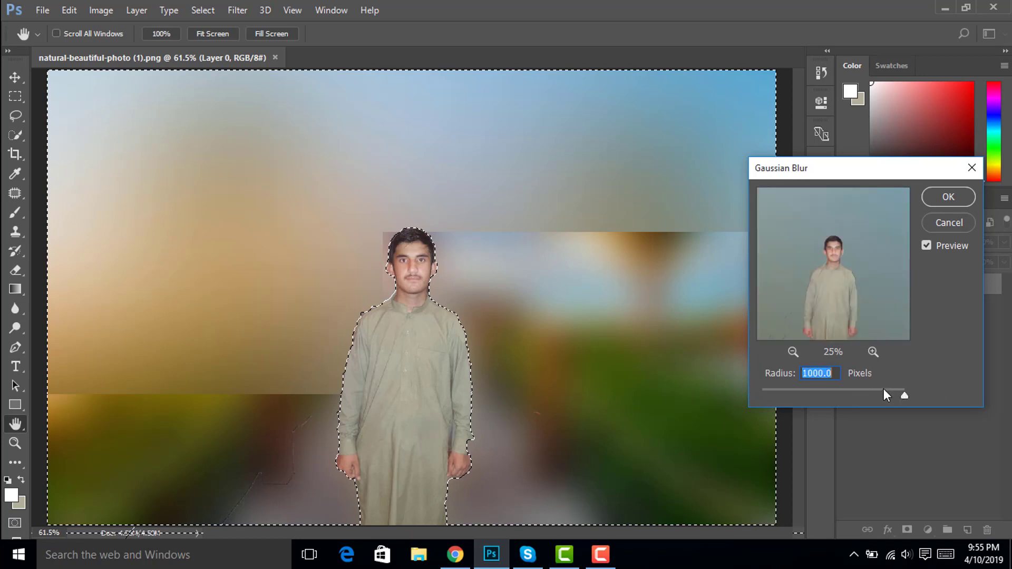
{"action": "left_click", "coordinate": [855, 389]}
{"action": "left_click", "coordinate": [826, 392]}
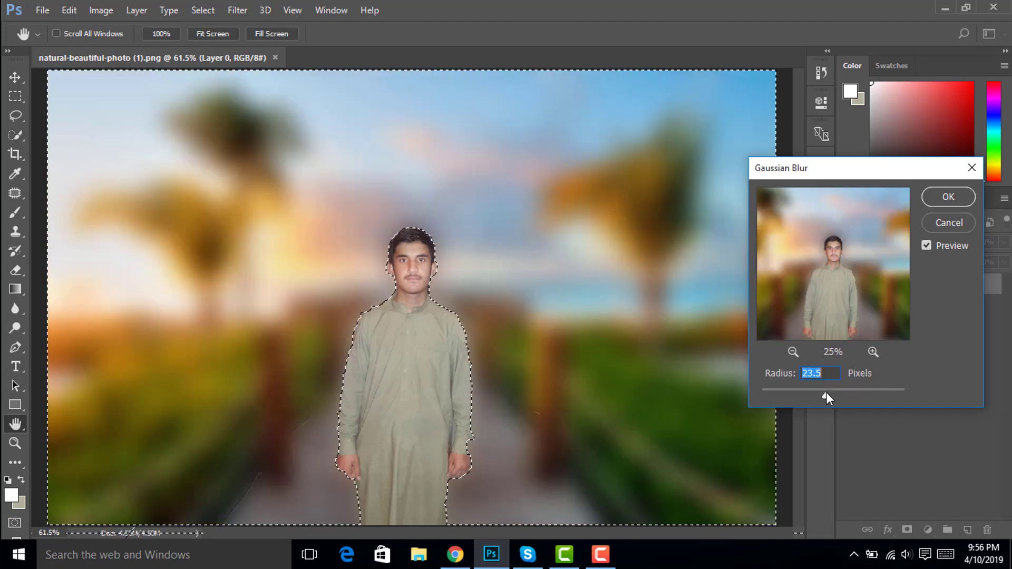
{"action": "left_click_drag", "start_coordinate": [815, 394], "coordinate": [791, 393]}
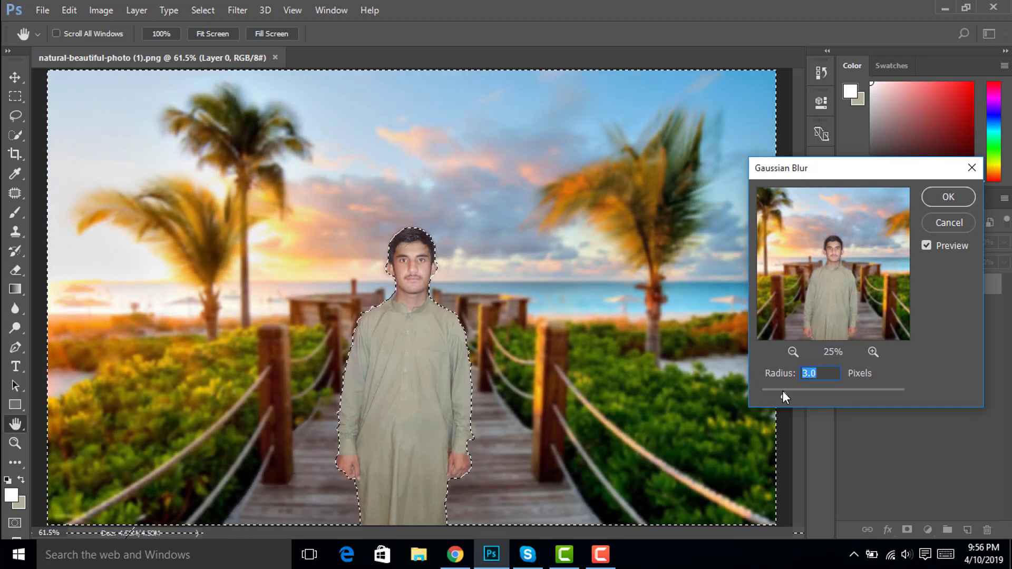
{"action": "mouse_move", "coordinate": [786, 393]}
{"action": "left_mouse_down"}
{"action": "mouse_move", "coordinate": [769, 392]}
{"action": "mouse_move", "coordinate": [805, 395]}
{"action": "left_mouse_up"}
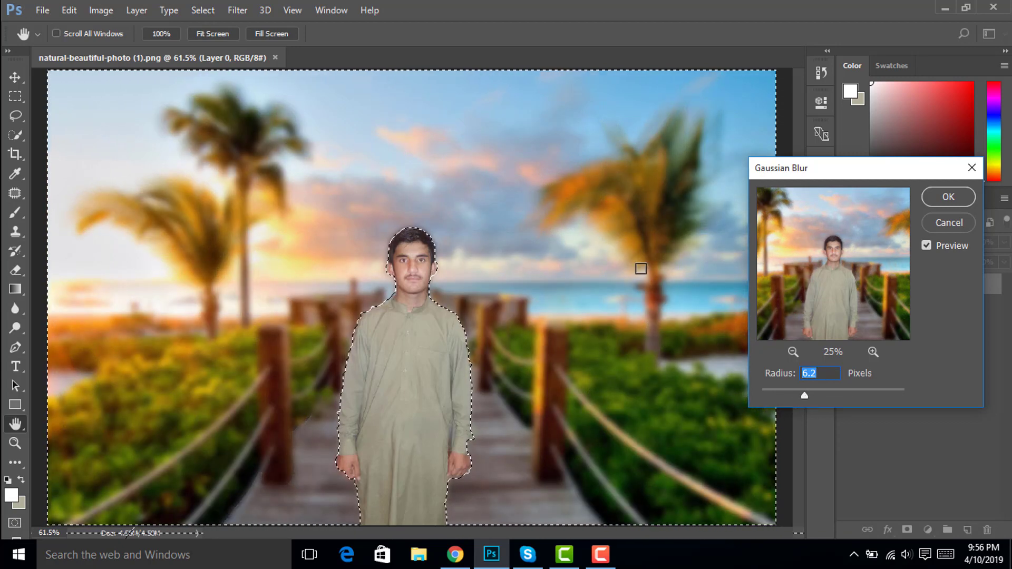
{"action": "left_click", "coordinate": [934, 197]}
Add a new layer, deselect, and set up a 1000 px soft round brush
{"action": "left_click", "coordinate": [967, 530]}
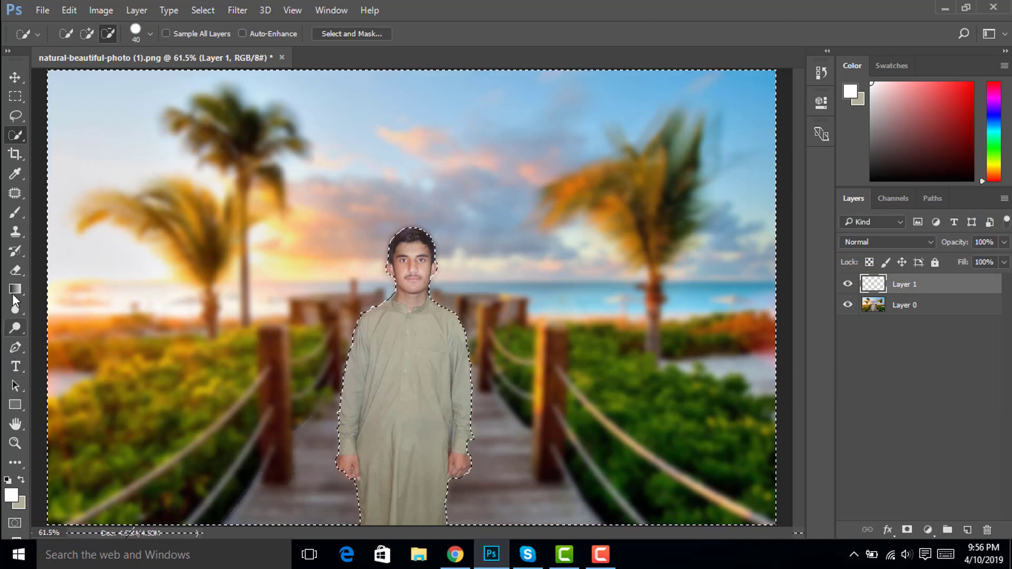
{"action": "left_click", "coordinate": [15, 212]}
{"action": "key", "text": "bracketleft"}
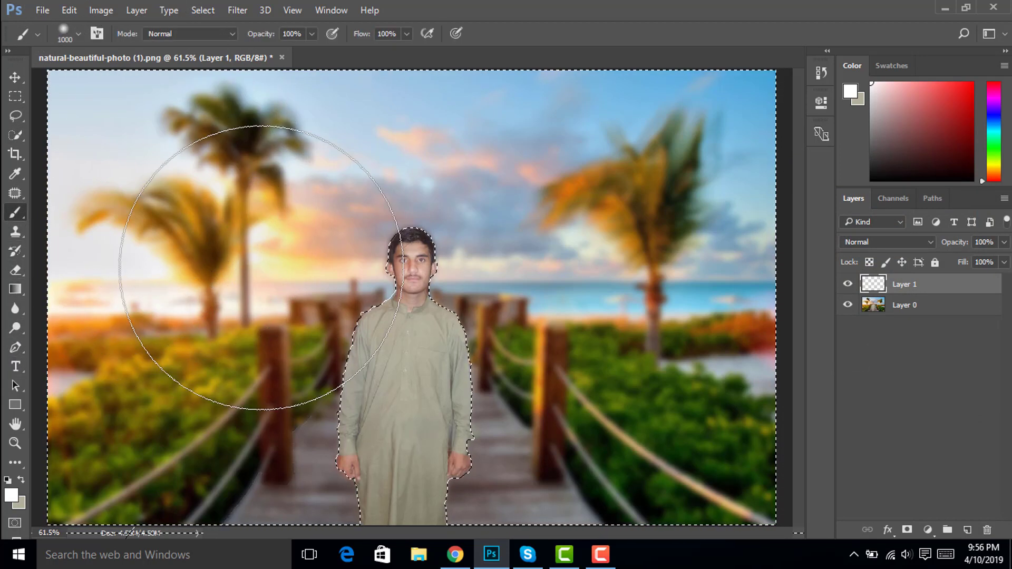
{"action": "key", "text": "bracketright"}
{"action": "key", "text": "bracketright"}
{"action": "key", "text": "bracketright"}
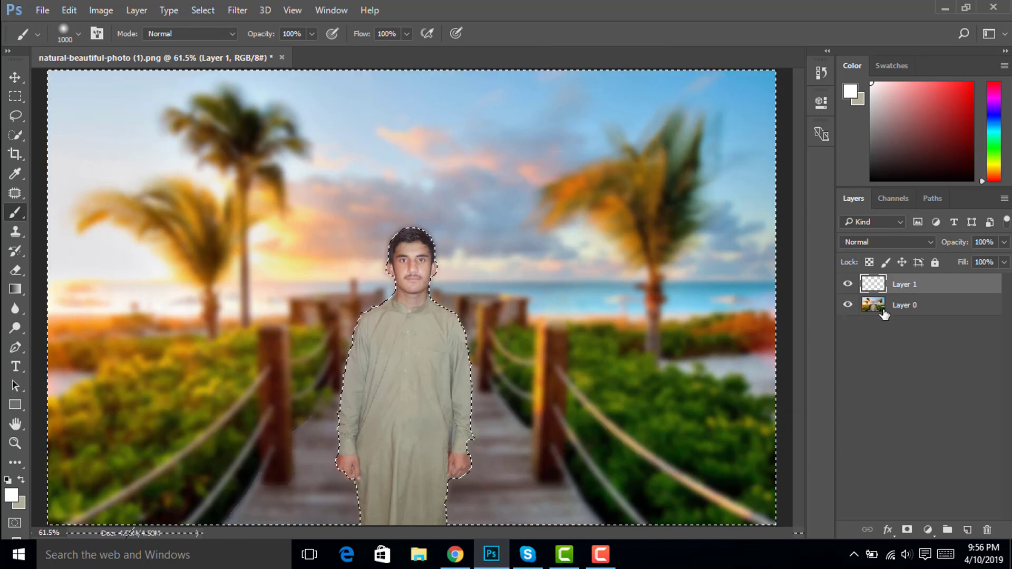
{"action": "key", "text": "ctrl+d"}
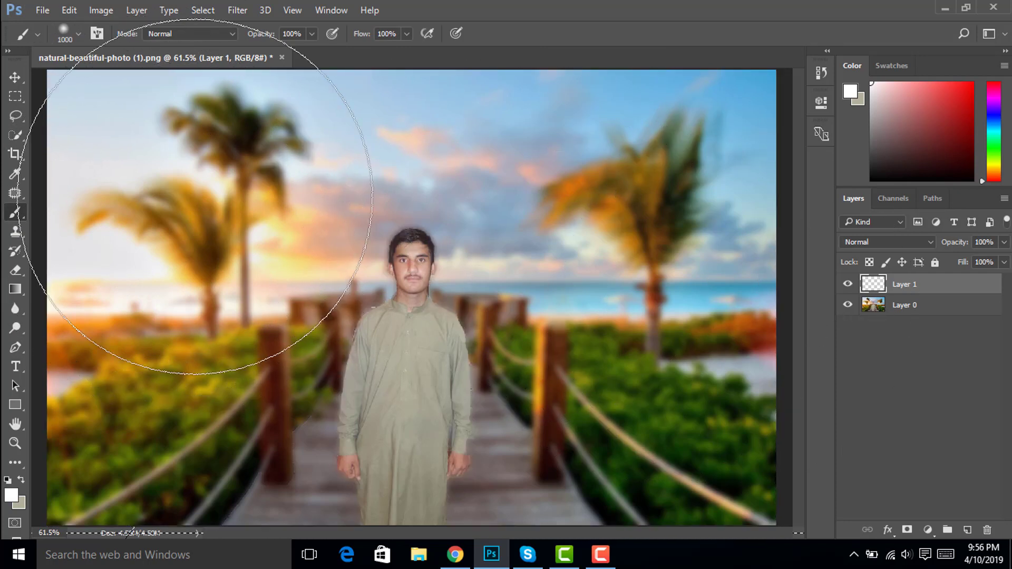
{"action": "left_click", "coordinate": [68, 30]}
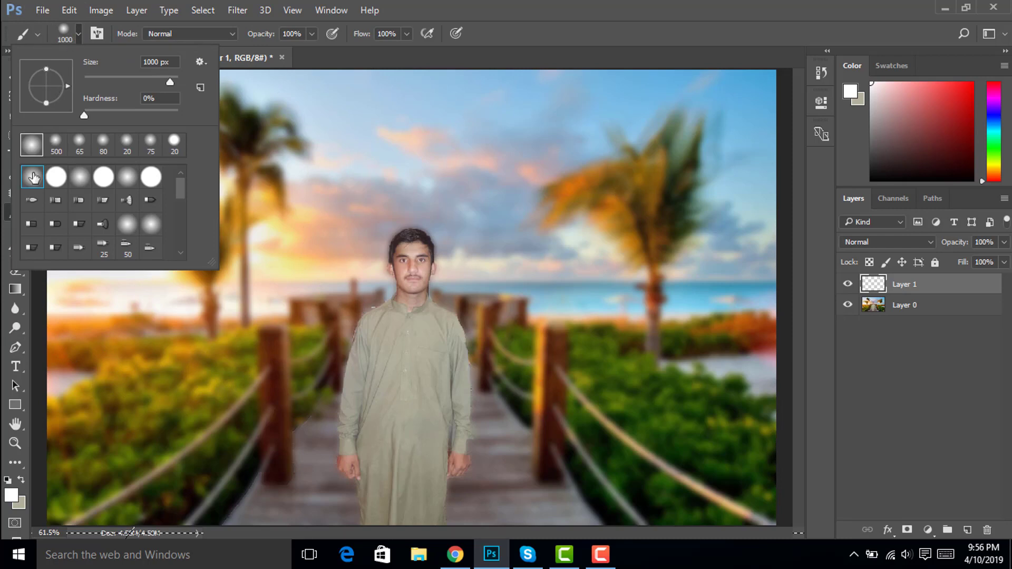
{"action": "left_click", "coordinate": [80, 33]}
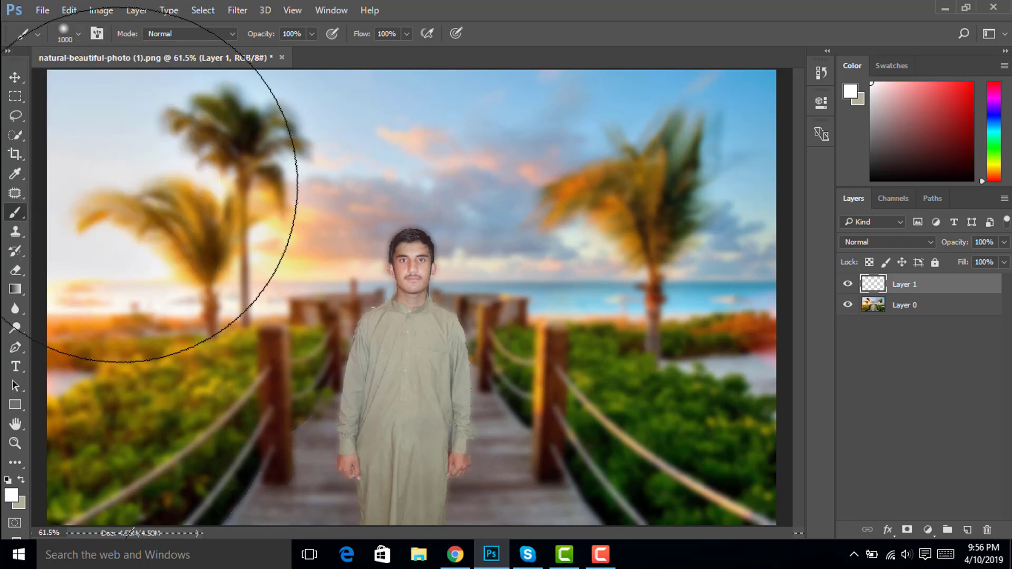
Paint a white glow over the upper-left palm and blend the layer as Soft Light
{"action": "left_click", "coordinate": [217, 224]}
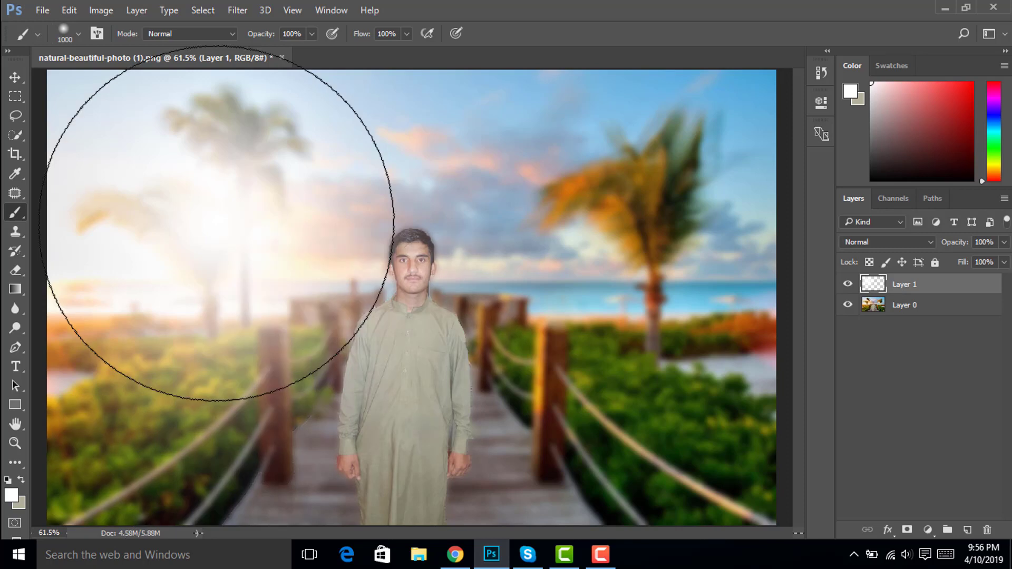
{"action": "left_click", "coordinate": [877, 240]}
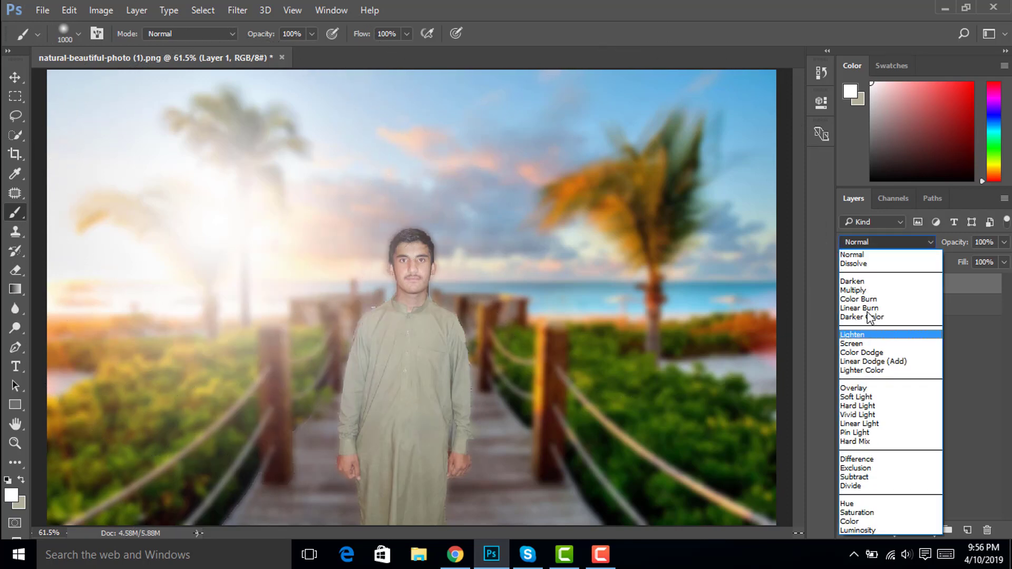
{"action": "left_click", "coordinate": [872, 397]}
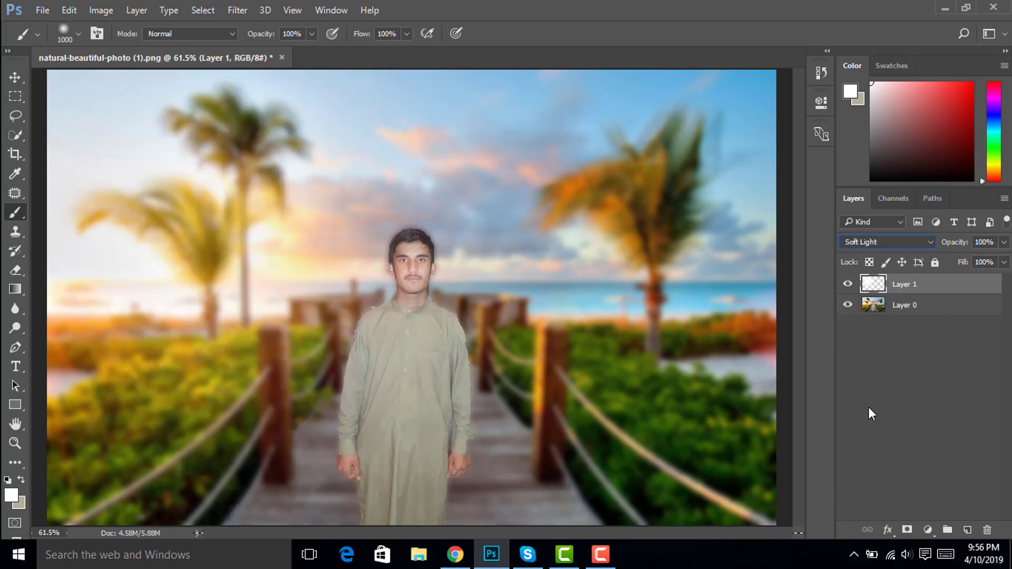
{"action": "left_click", "coordinate": [15, 230]}
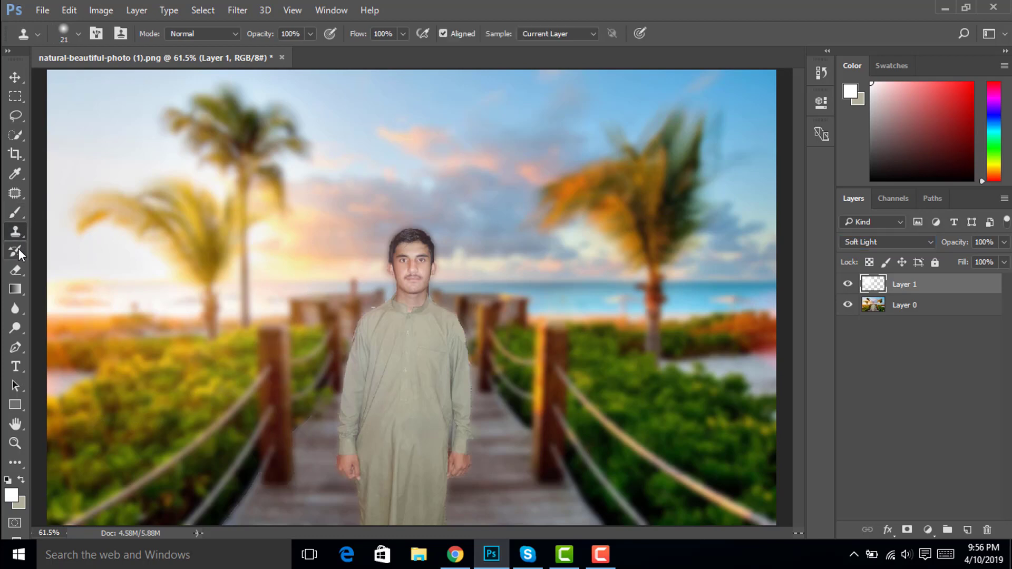
Erase the glow from the man's face and neck, undoing a stray erase over the palm
{"action": "left_click", "coordinate": [16, 270]}
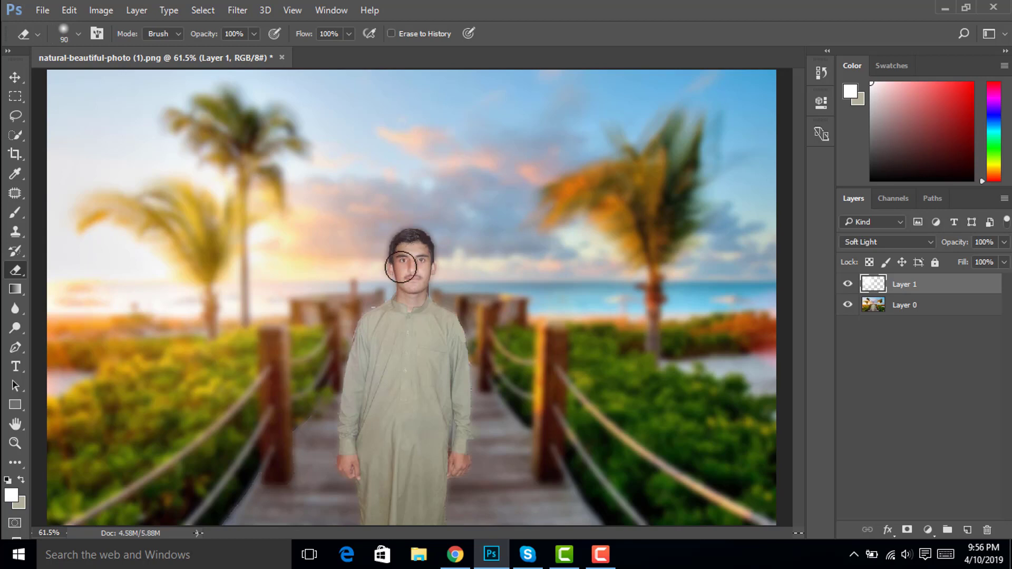
{"action": "mouse_move", "coordinate": [401, 267]}
{"action": "left_mouse_down"}
{"action": "mouse_move", "coordinate": [413, 256]}
{"action": "mouse_move", "coordinate": [412, 314]}
{"action": "left_mouse_up"}
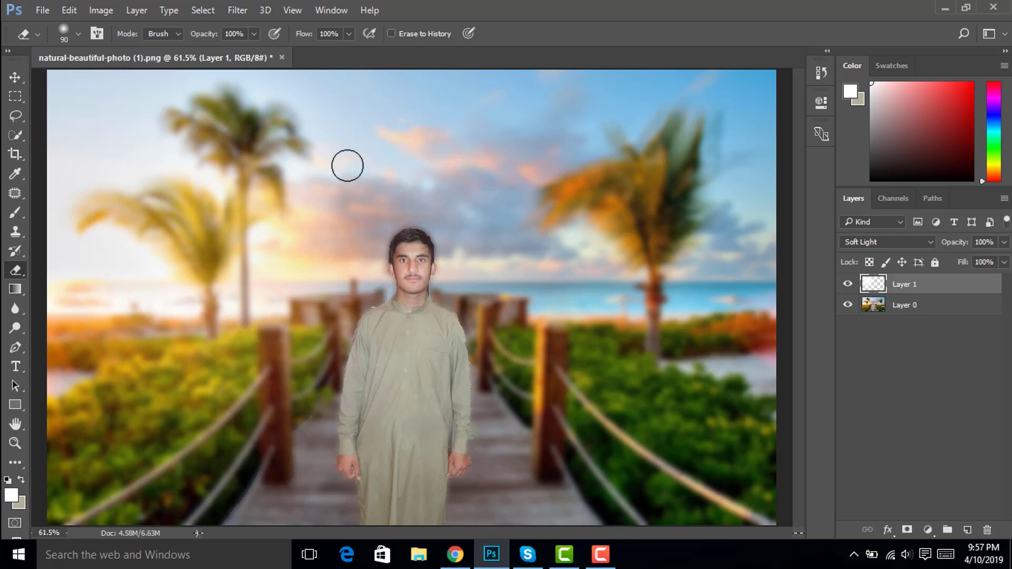
{"action": "left_click_drag", "start_coordinate": [346, 165], "coordinate": [165, 59]}
{"action": "key", "text": "ctrl+z"}
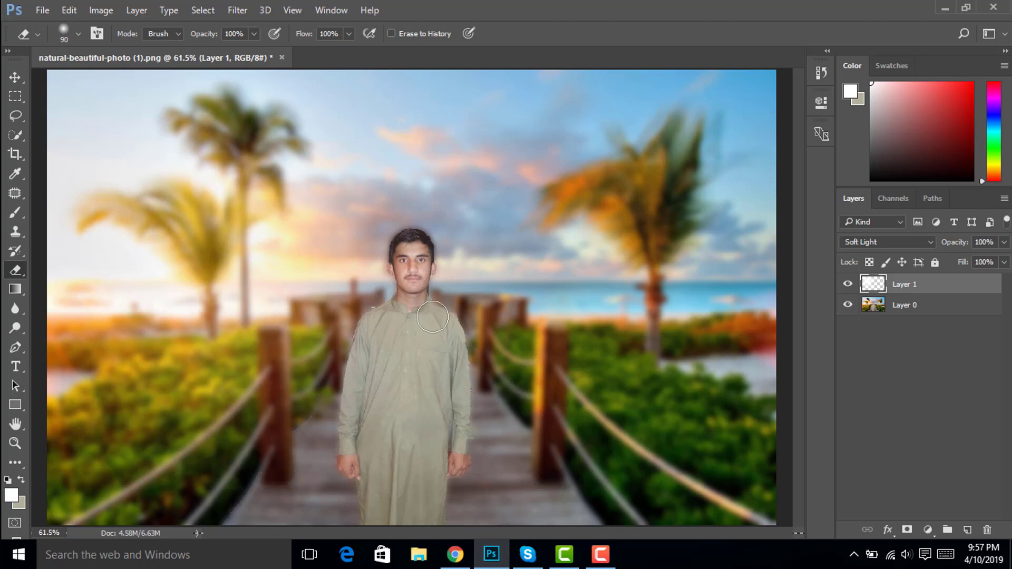
Burn the left side of the kurta darker on Layer 0 with a small Burn brush
{"action": "left_click", "coordinate": [12, 328]}
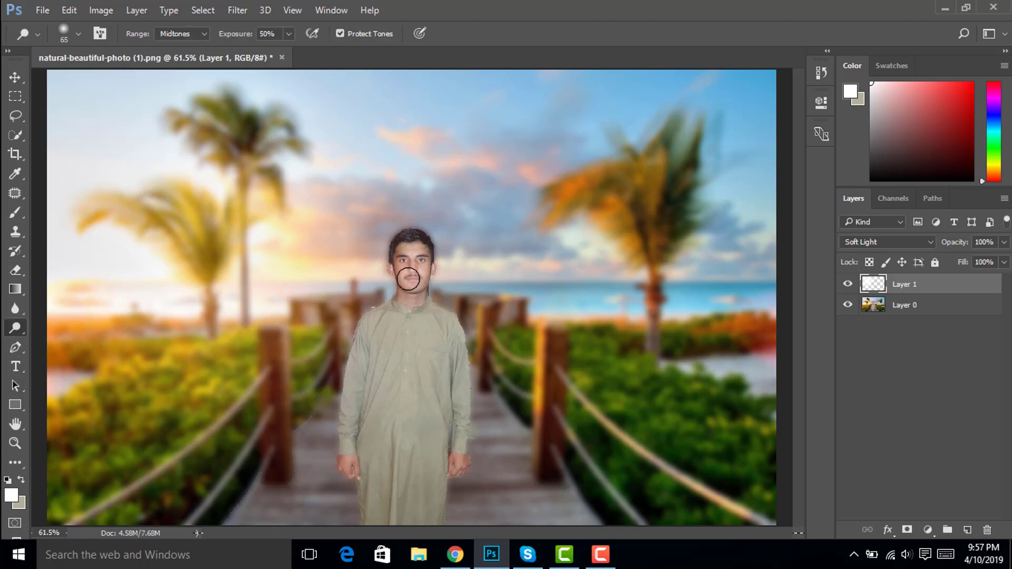
{"action": "right_click", "coordinate": [7, 335]}
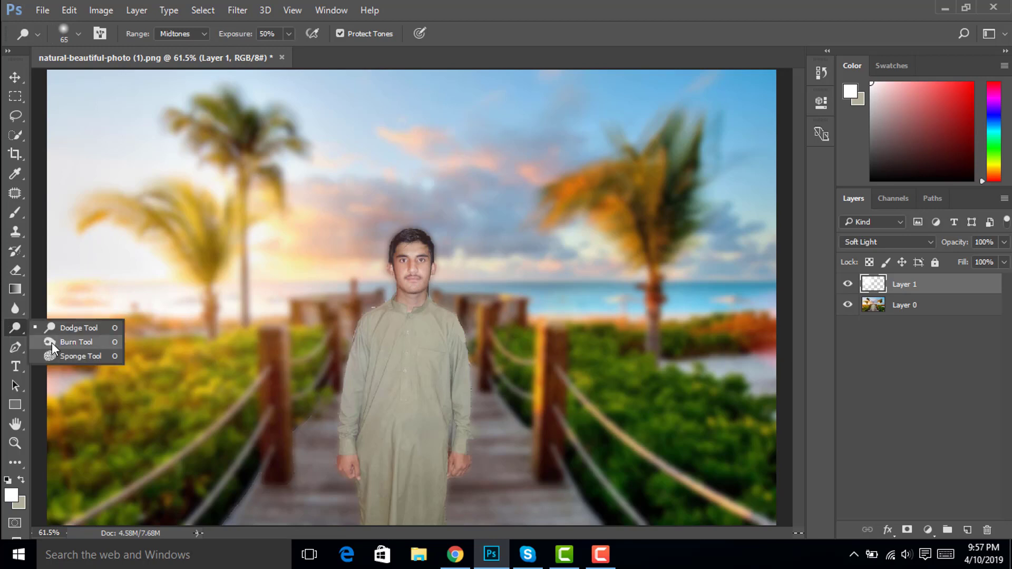
{"action": "left_click", "coordinate": [53, 342]}
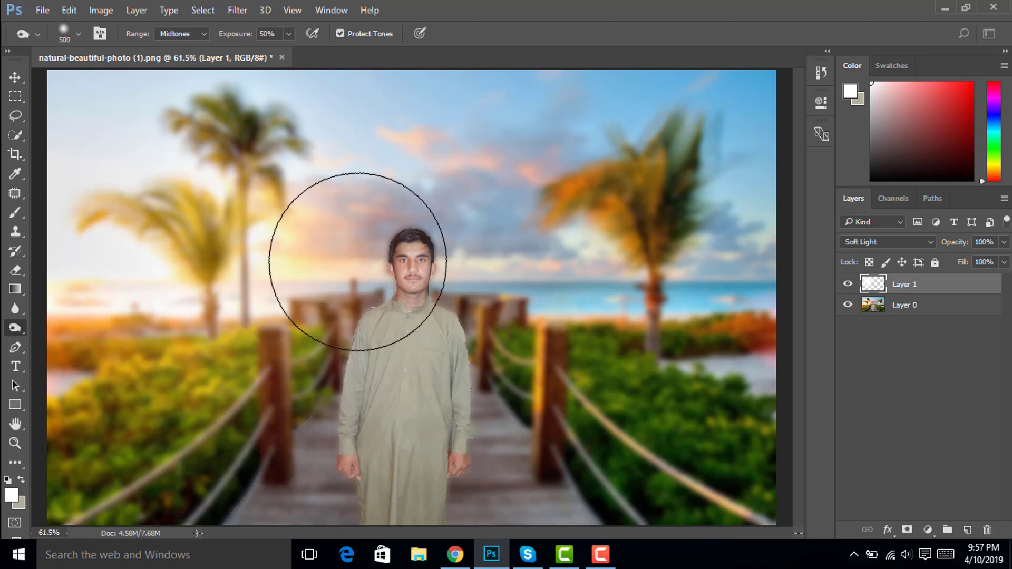
{"action": "key", "text": "bracketleft"}
{"action": "key", "text": "bracketleft"}
{"action": "key", "text": "bracketleft"}
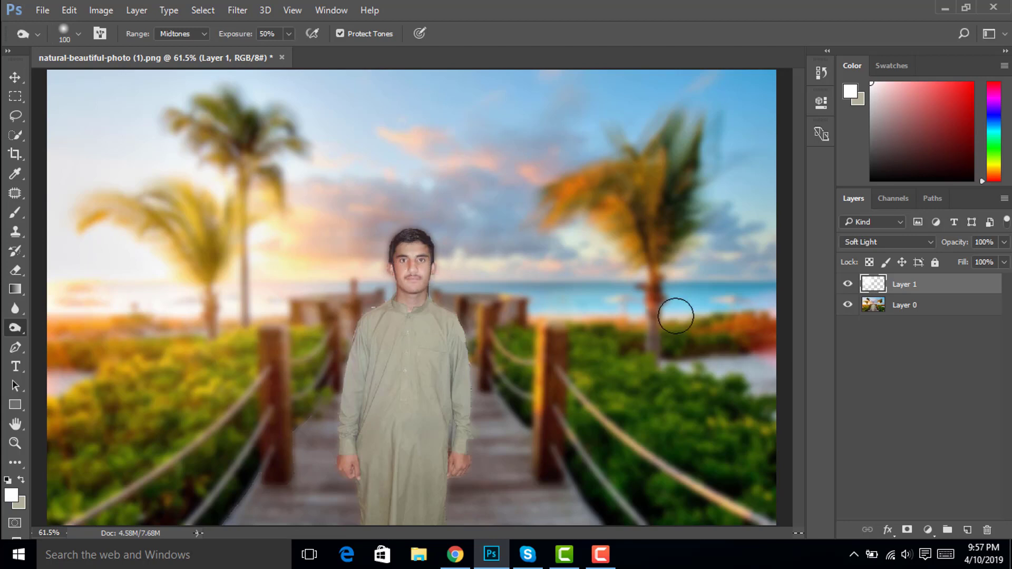
{"action": "left_click", "coordinate": [865, 311]}
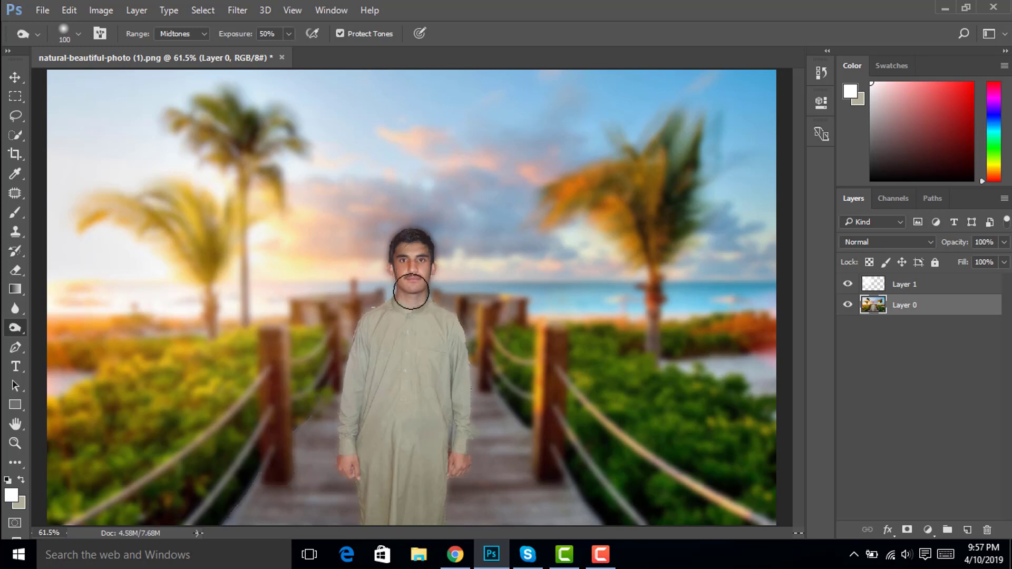
{"action": "mouse_move", "coordinate": [398, 314]}
{"action": "left_mouse_down"}
{"action": "mouse_move", "coordinate": [343, 361]}
{"action": "mouse_move", "coordinate": [368, 411]}
{"action": "mouse_move", "coordinate": [413, 394]}
{"action": "mouse_move", "coordinate": [445, 323]}
{"action": "mouse_move", "coordinate": [428, 479]}
{"action": "mouse_move", "coordinate": [393, 446]}
{"action": "mouse_move", "coordinate": [388, 511]}
{"action": "mouse_move", "coordinate": [428, 506]}
{"action": "left_mouse_up"}
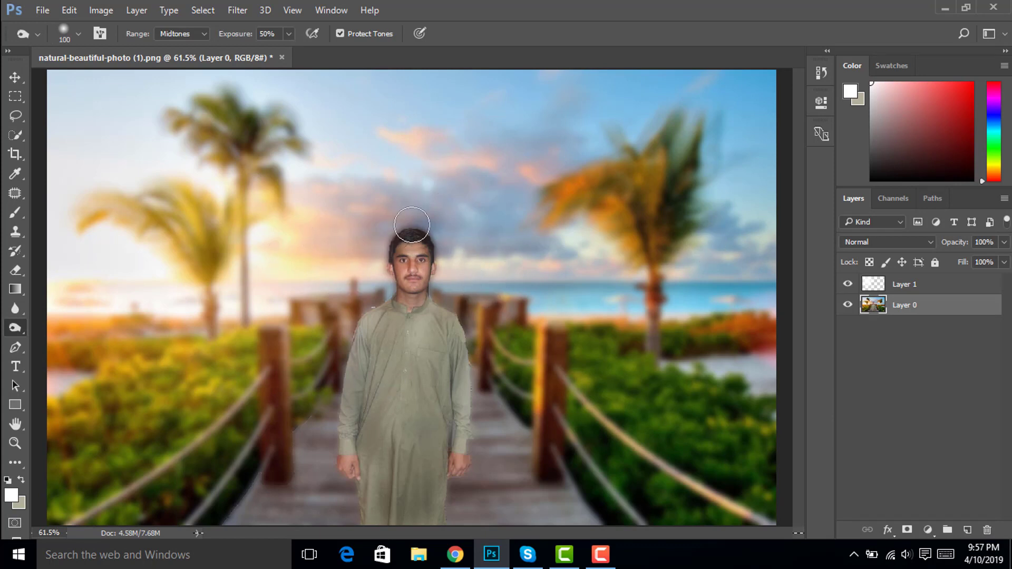
Save the image to the Desktop as a PNG named 'fats'
{"action": "key", "text": "ctrl+shift+s"}
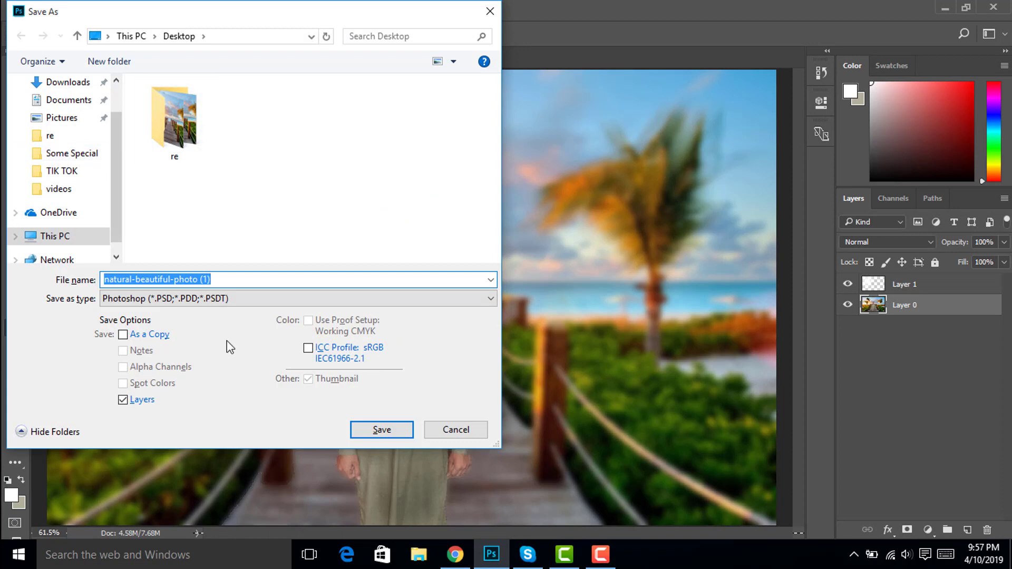
{"action": "left_click", "coordinate": [241, 299]}
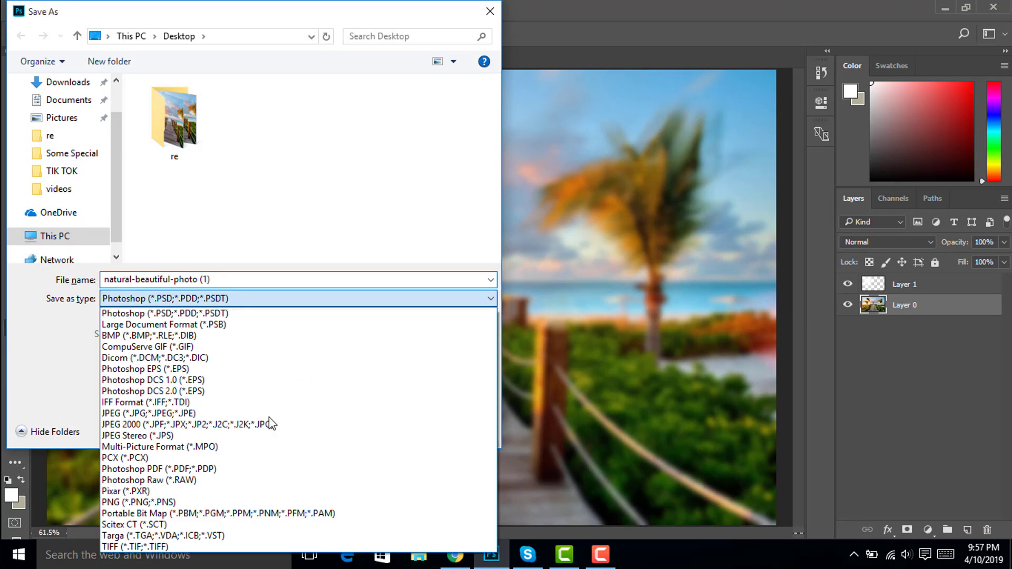
{"action": "left_click", "coordinate": [212, 508]}
{"action": "left_click", "coordinate": [231, 279]}
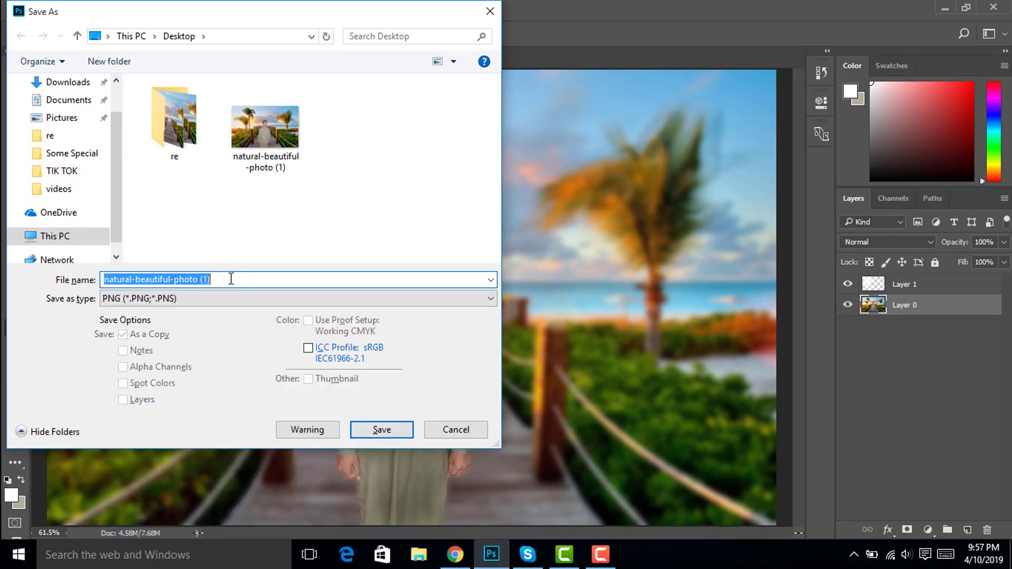
{"action": "type", "text": "fats"}
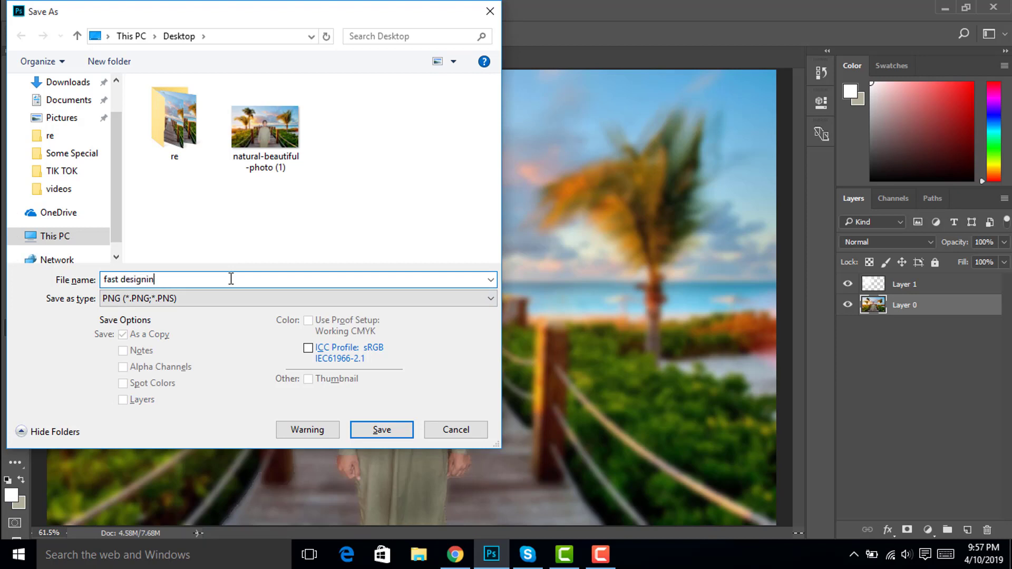
{"action": "key", "text": "Return"}
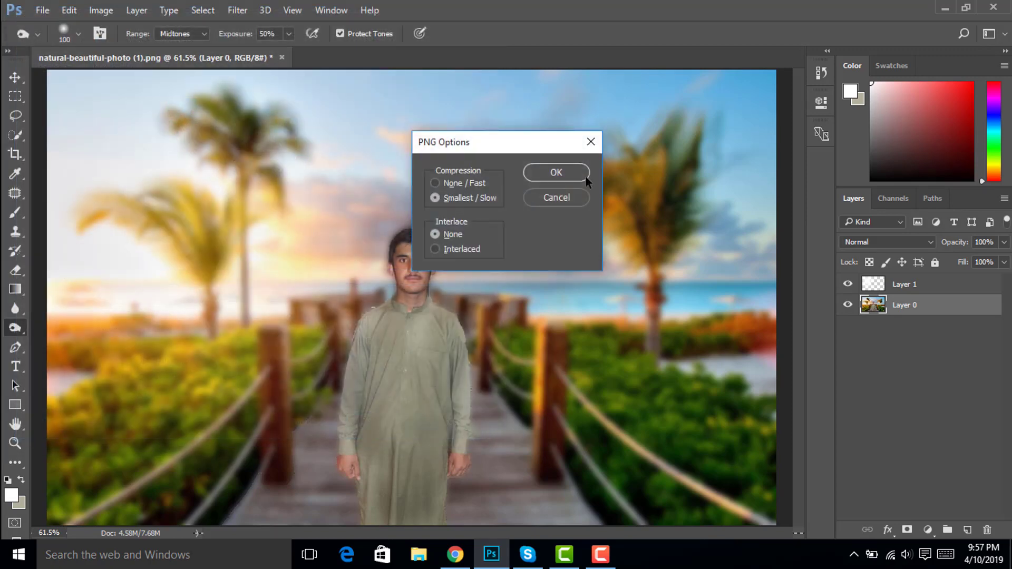
{"action": "left_click", "coordinate": [582, 178]}
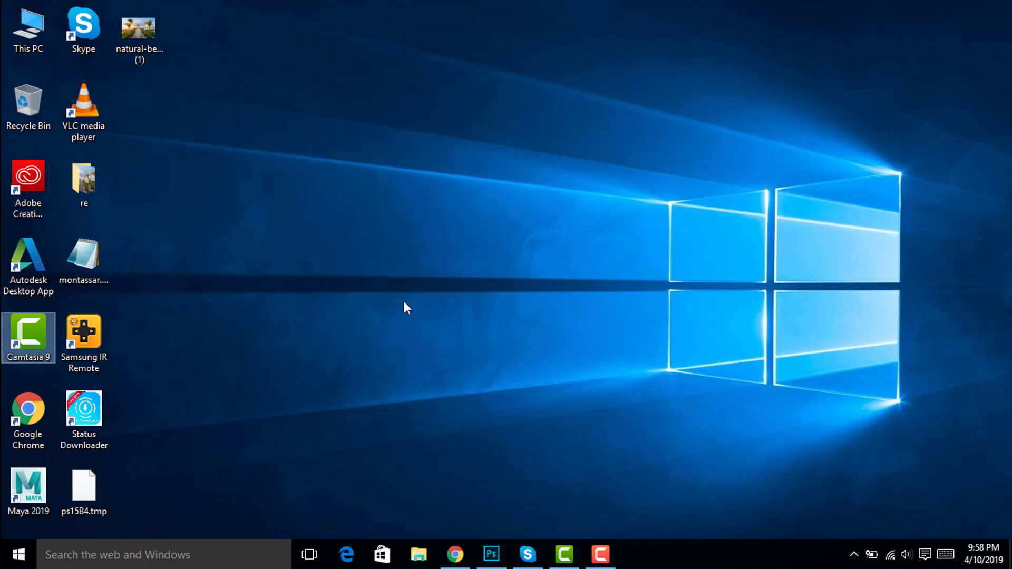
Restore the Photoshop window from the taskbar while the PNG save continues
{"action": "left_click", "coordinate": [483, 554]}
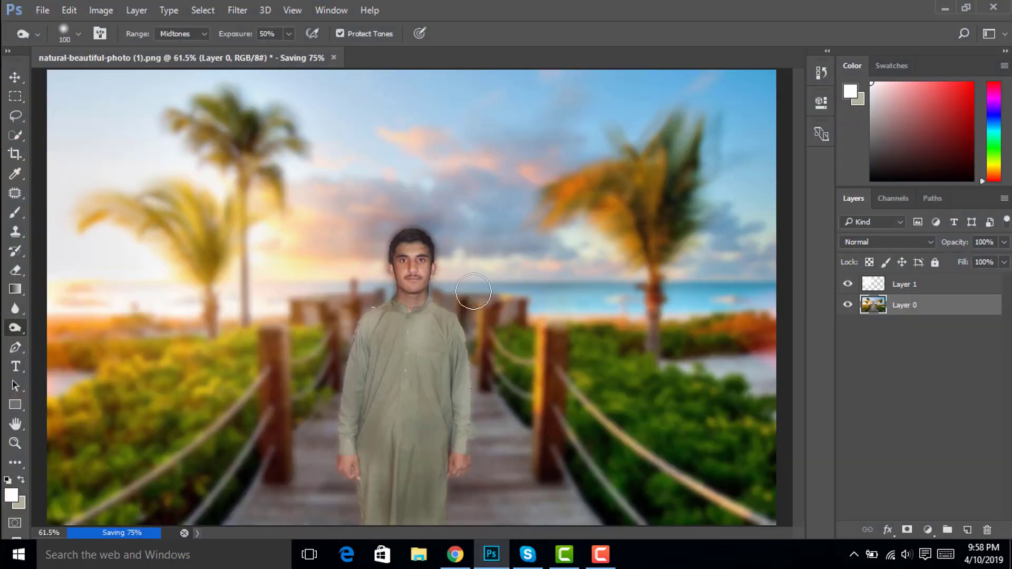